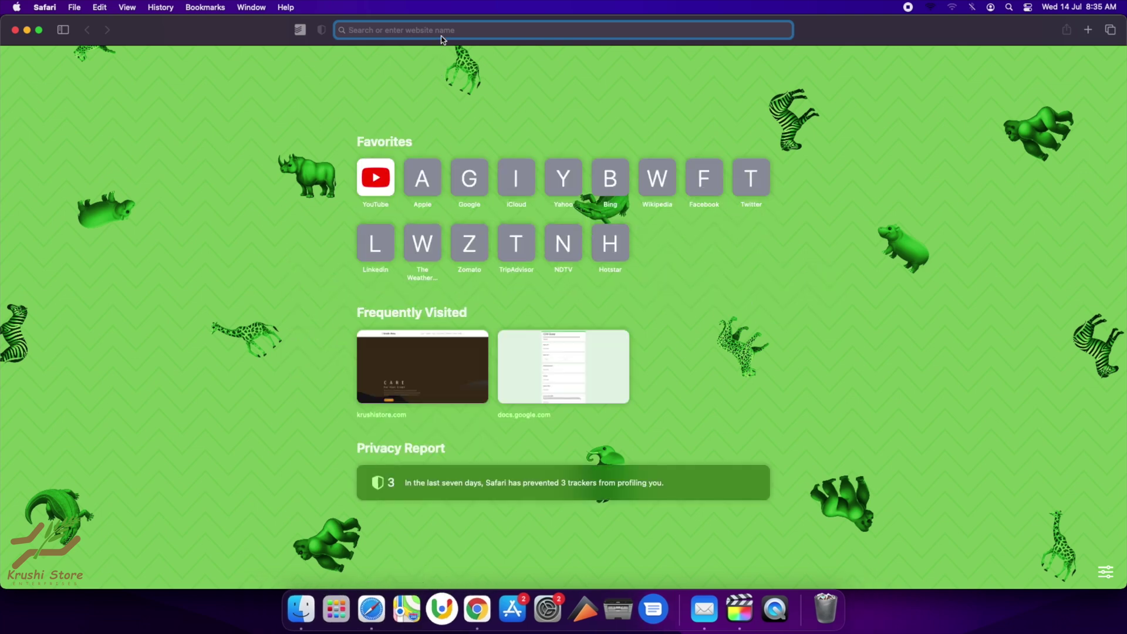
Search for 'krushi store', open krushistore.com, and go to its Get Quote form.
{"action": "type", "text": "krushi store"}
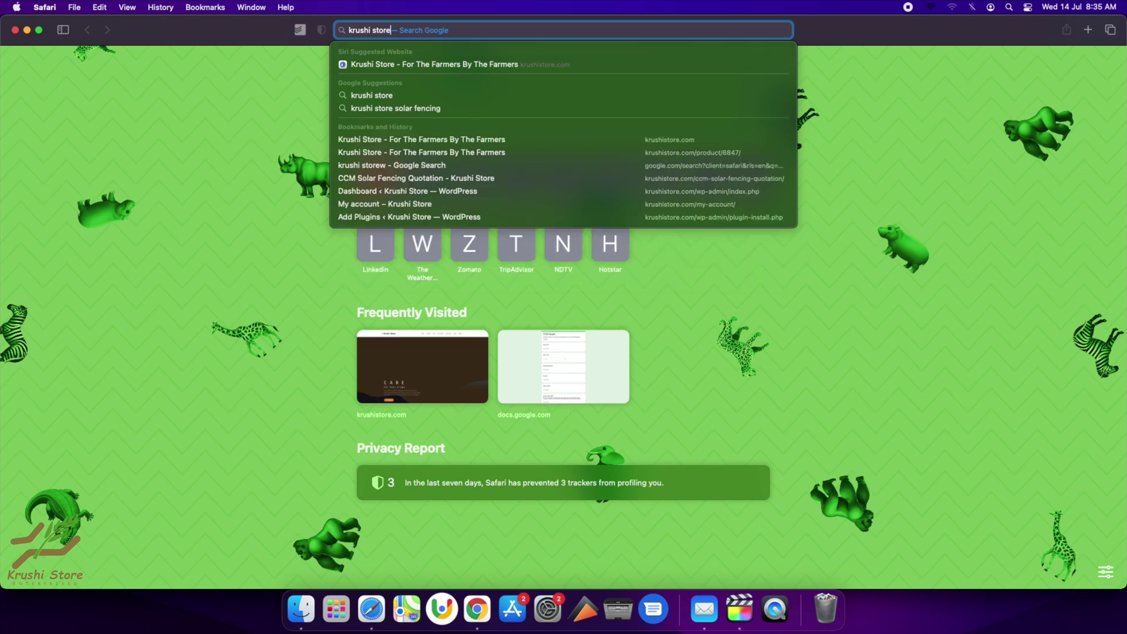
{"action": "key", "text": "Return"}
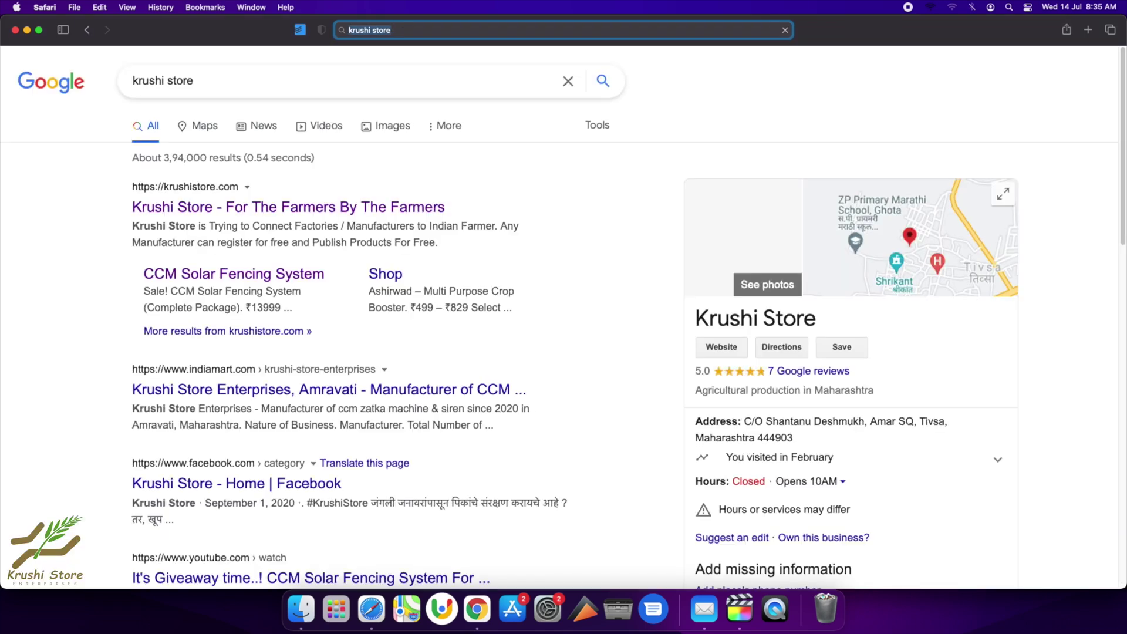
{"action": "left_click", "coordinate": [296, 220]}
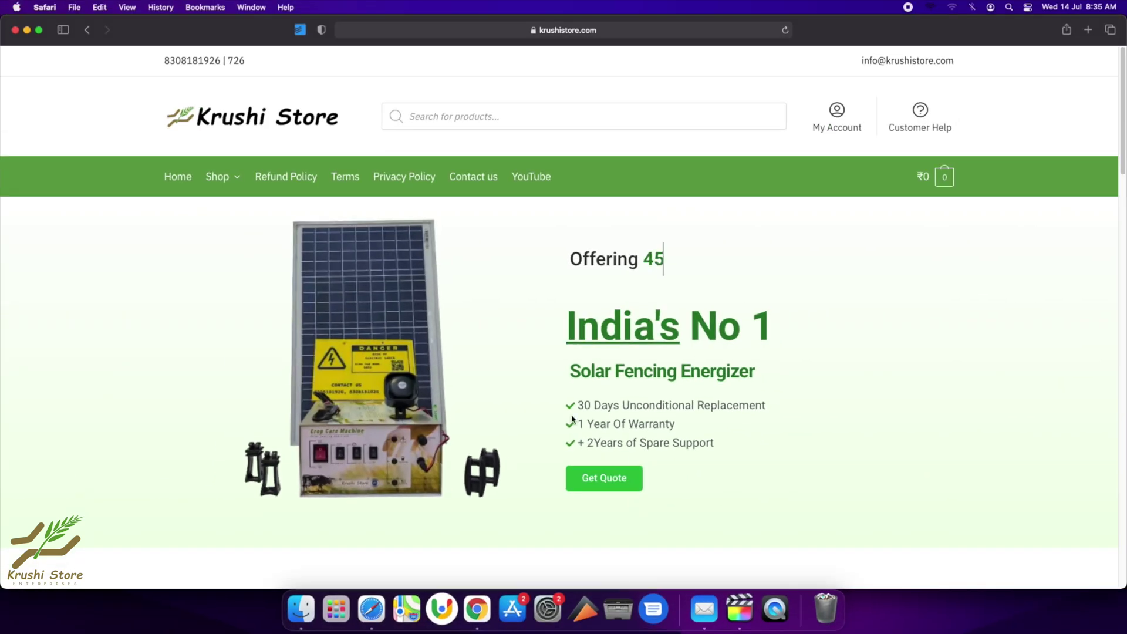
{"action": "left_click", "coordinate": [625, 480]}
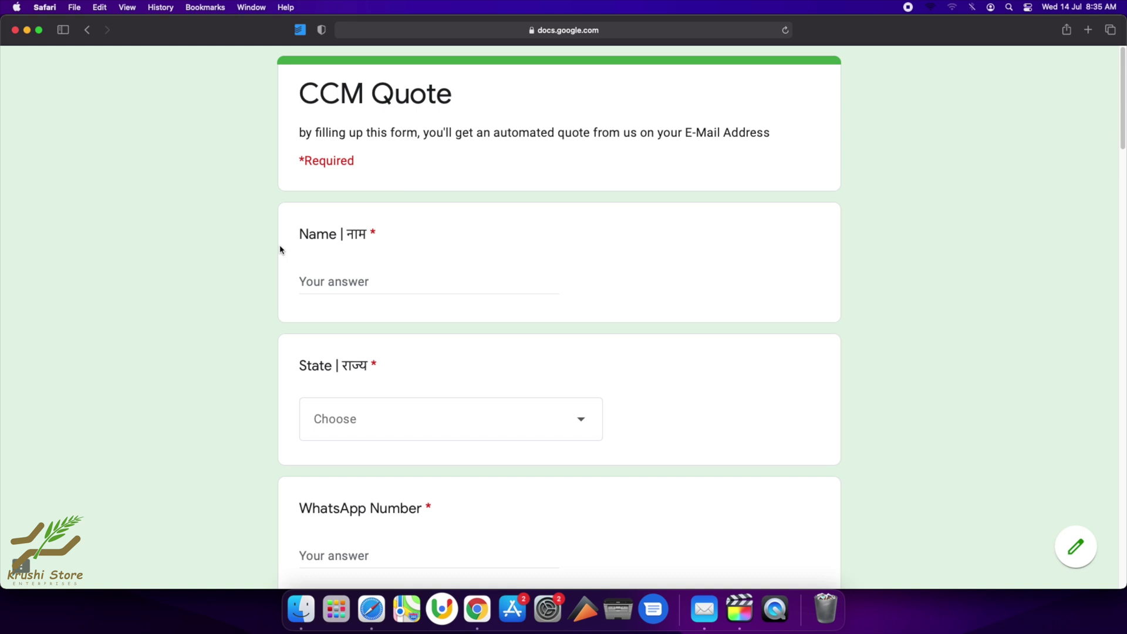
Enter the customer's full name and set the state to Maharashtra.
{"action": "left_click", "coordinate": [350, 281]}
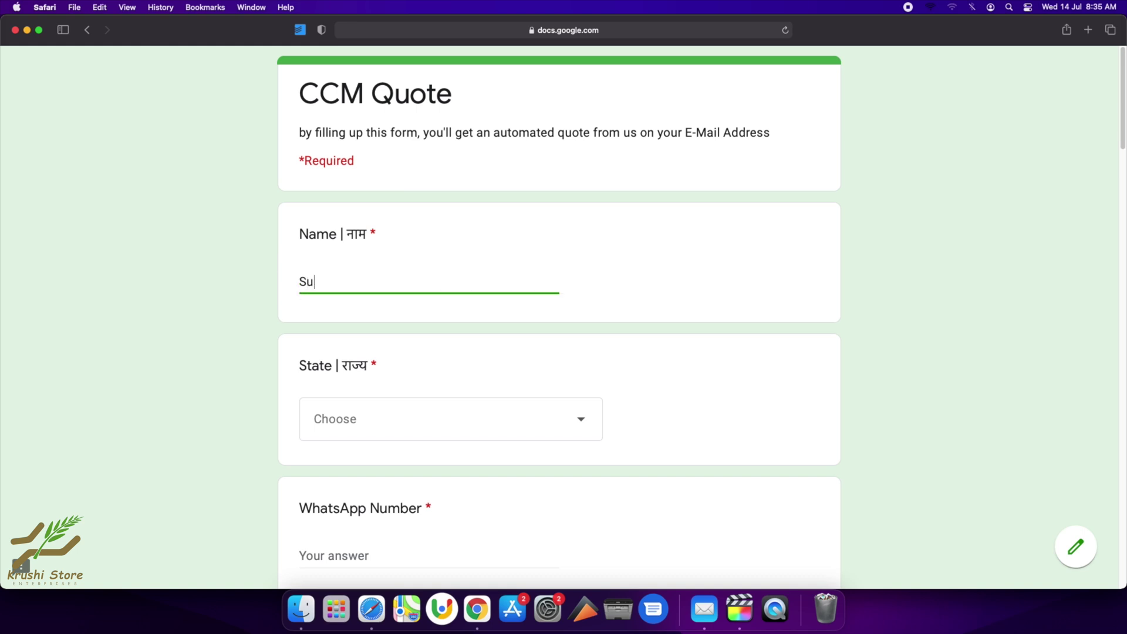
{"action": "key", "text": "Tab"}
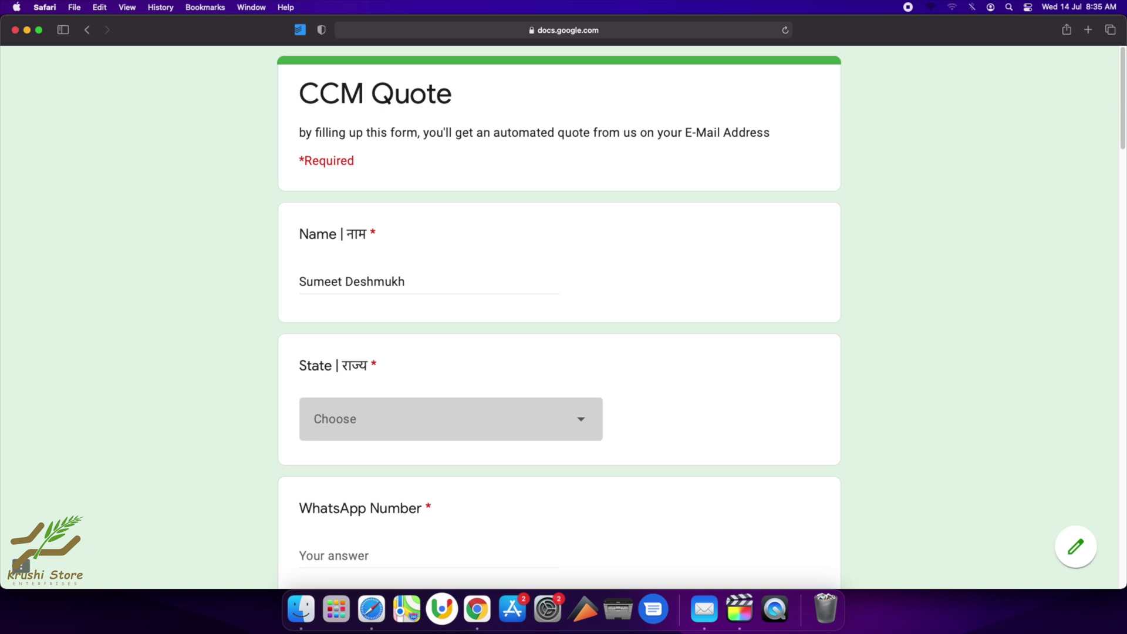
{"action": "key", "text": "Down"}
Fill in the WhatsApp number, pincode, district and e-mail address fields.
{"action": "key", "text": "Tab"}
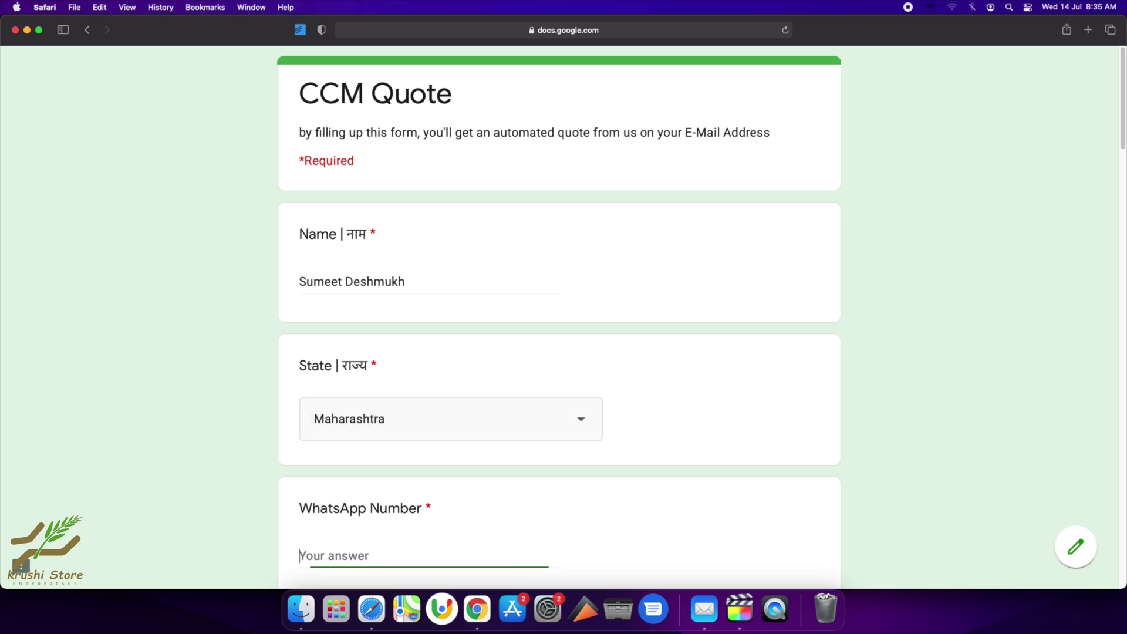
{"action": "scroll", "coordinate": [235, 385], "scroll_direction": "down", "scroll_amount": 1}
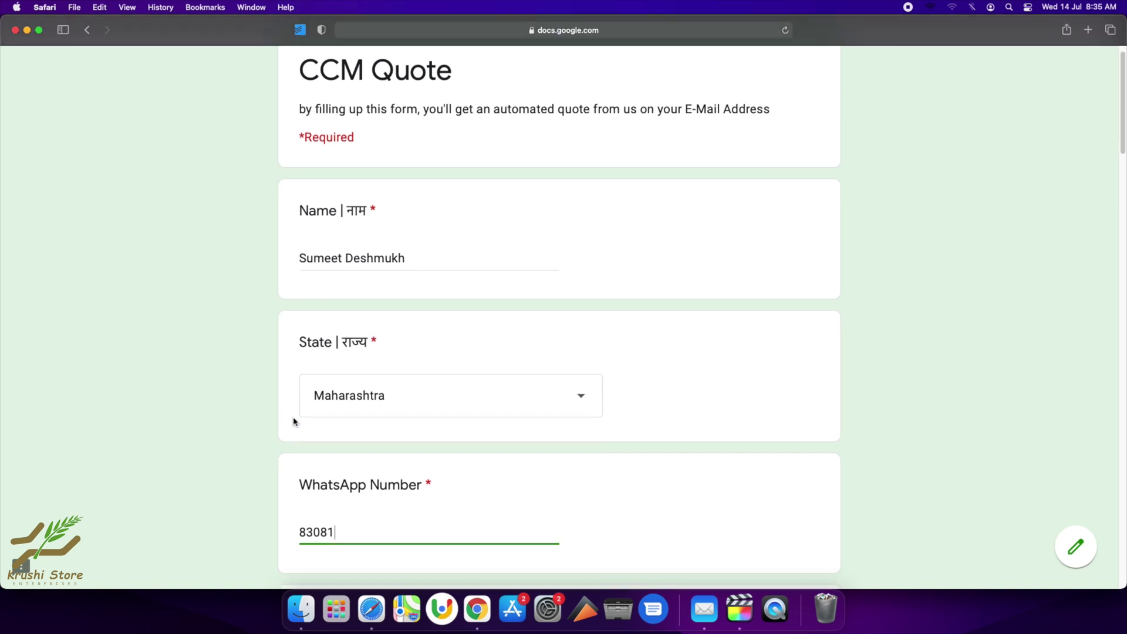
{"action": "key", "text": "Tab"}
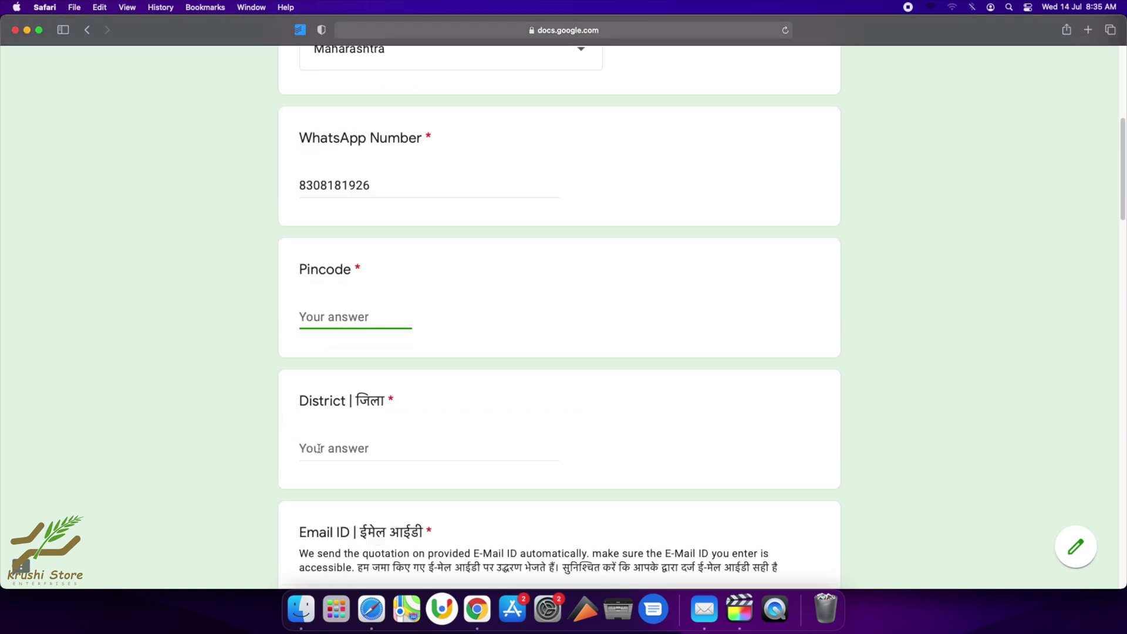
{"action": "type", "text": "444903"}
{"action": "key", "text": "Tab"}
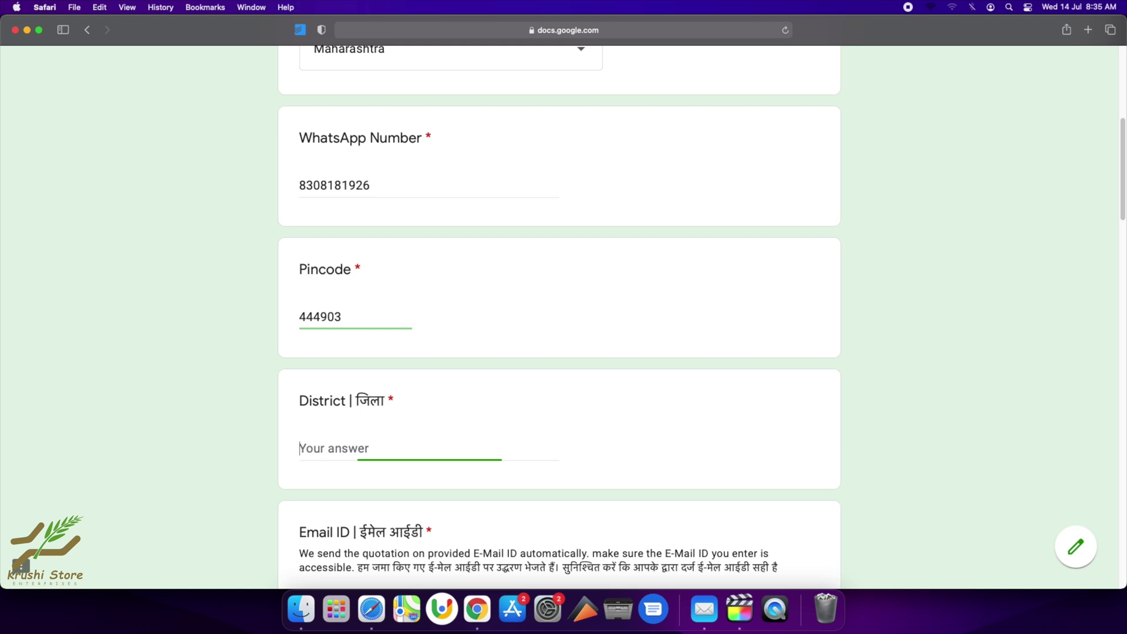
{"action": "type", "text": "Amaravti"}
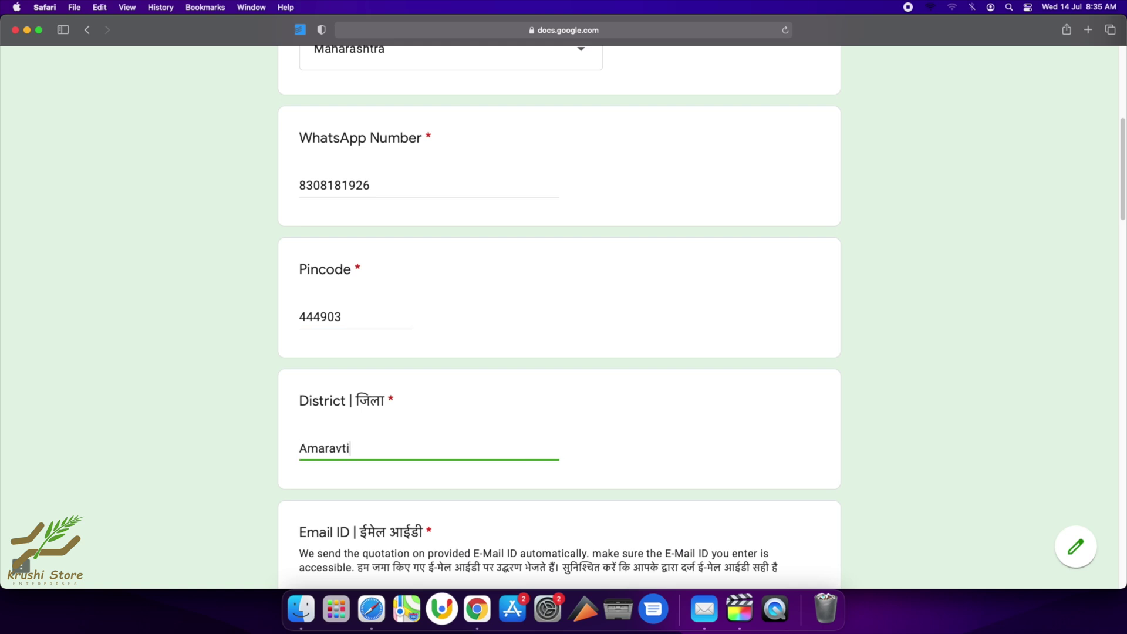
{"action": "key", "text": "Tab"}
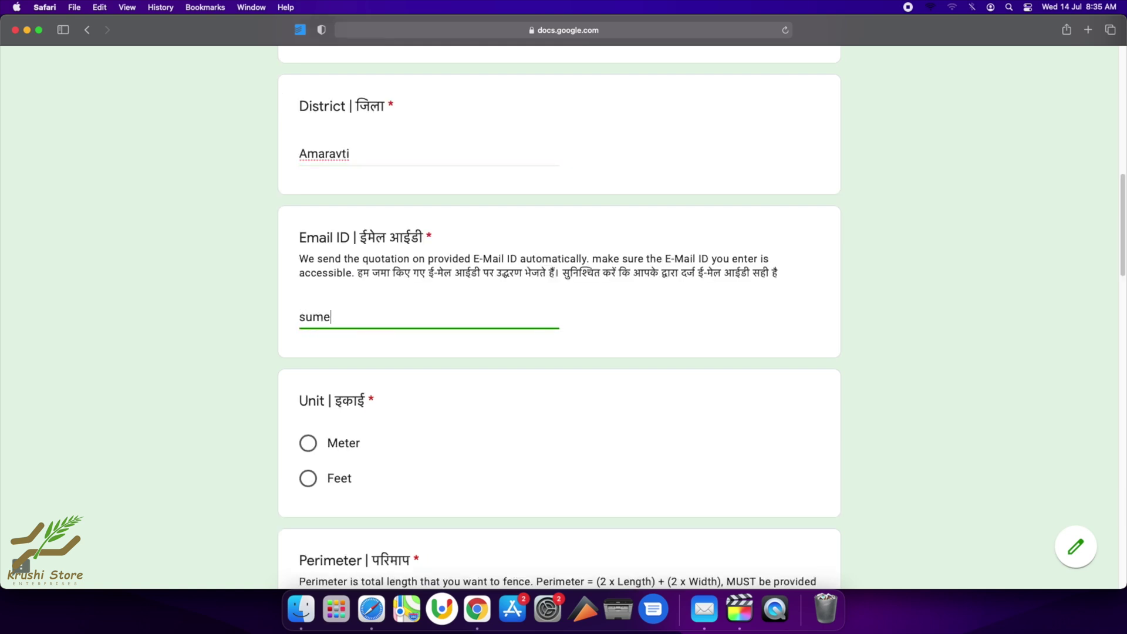
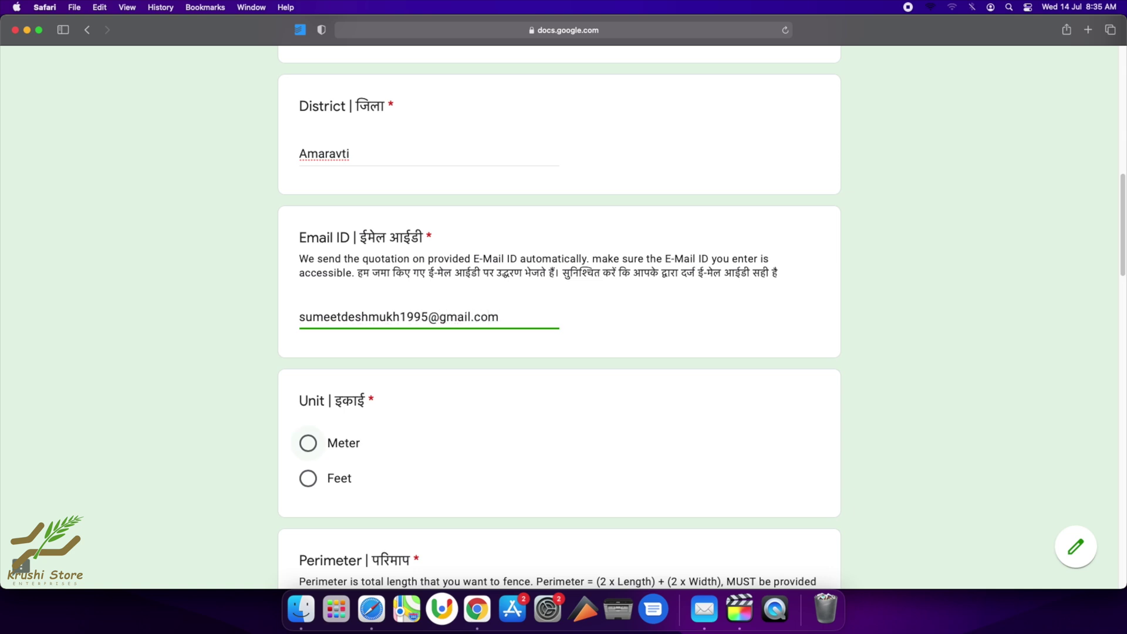
Choose Meter as the unit and enter a perimeter of 1150.
{"action": "key", "text": "Tab"}
{"action": "scroll", "coordinate": [321, 318], "scroll_direction": "down", "scroll_amount": 3}
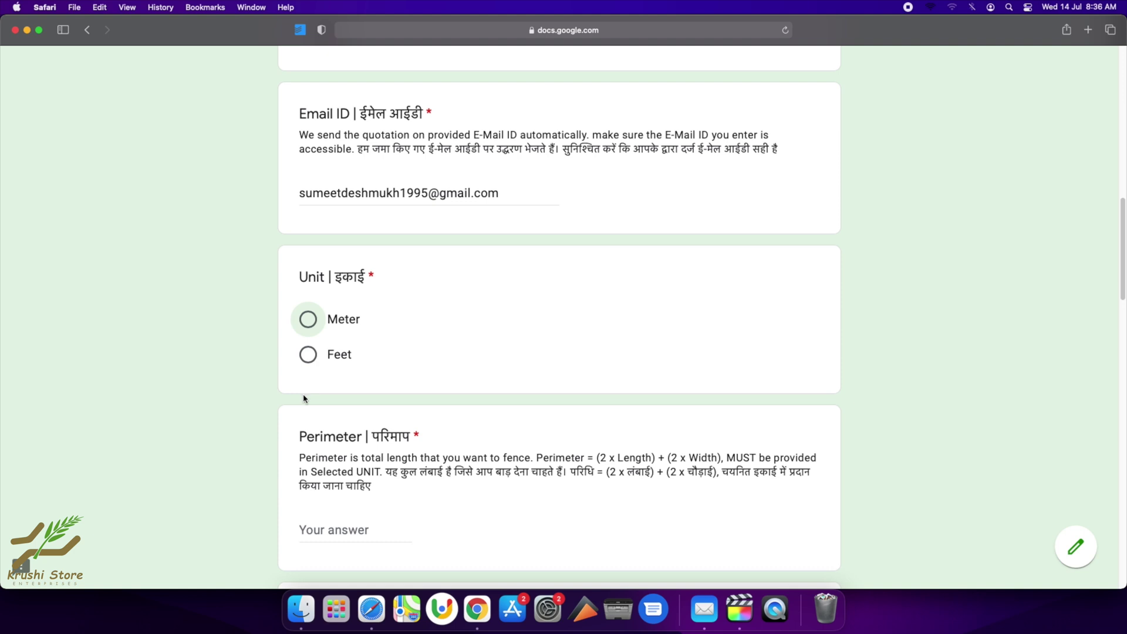
{"action": "left_click", "coordinate": [308, 321]}
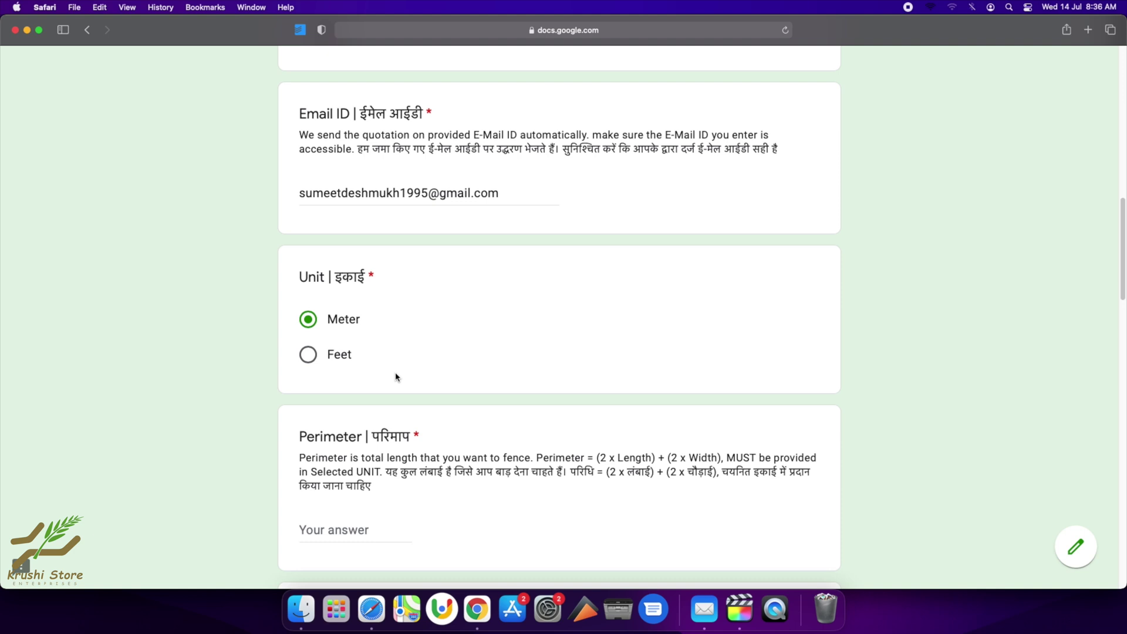
{"action": "scroll", "coordinate": [395, 376], "scroll_direction": "down", "scroll_amount": 2}
{"action": "left_click", "coordinate": [352, 435]}
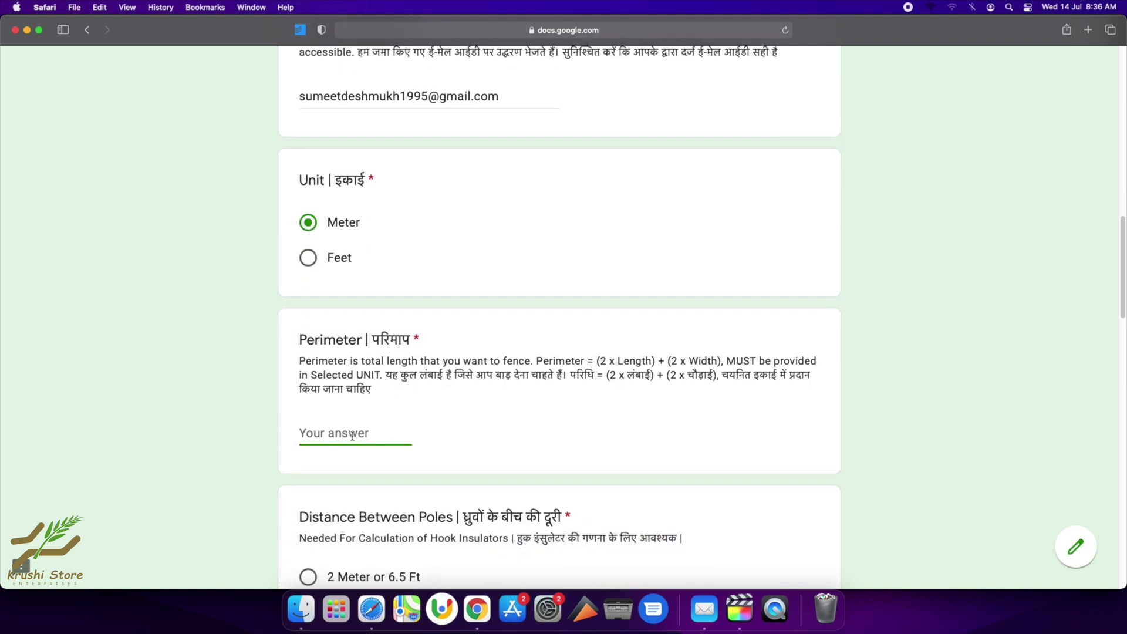
{"action": "type", "text": "1150"}
{"action": "scroll", "coordinate": [322, 451], "scroll_direction": "down", "scroll_amount": 1}
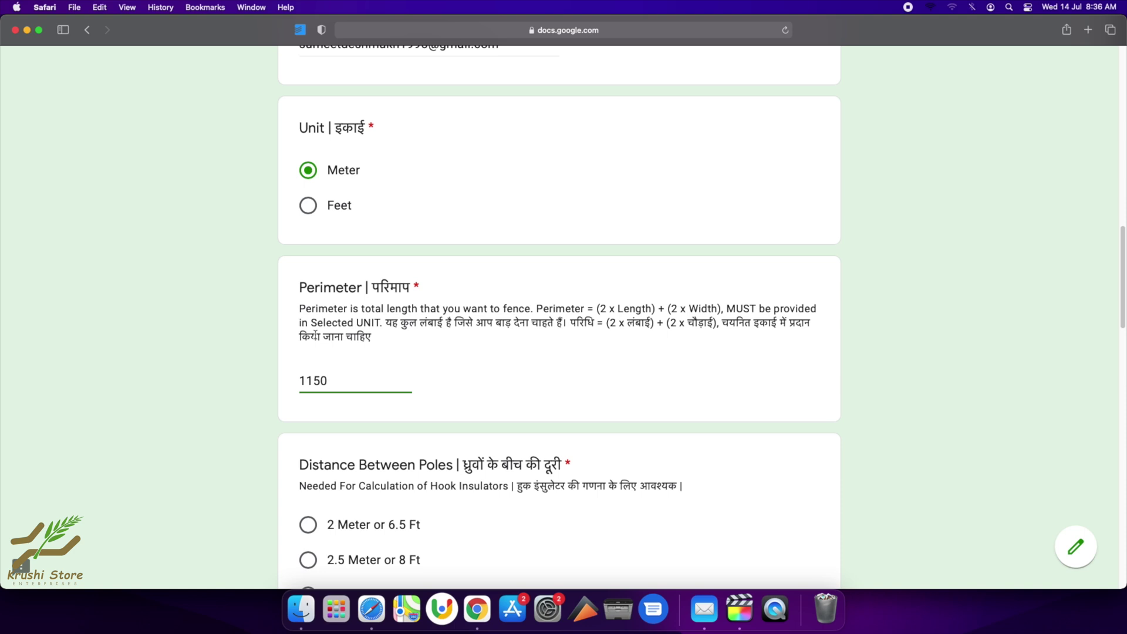
{"action": "scroll", "coordinate": [528, 397], "scroll_direction": "down", "scroll_amount": 5}
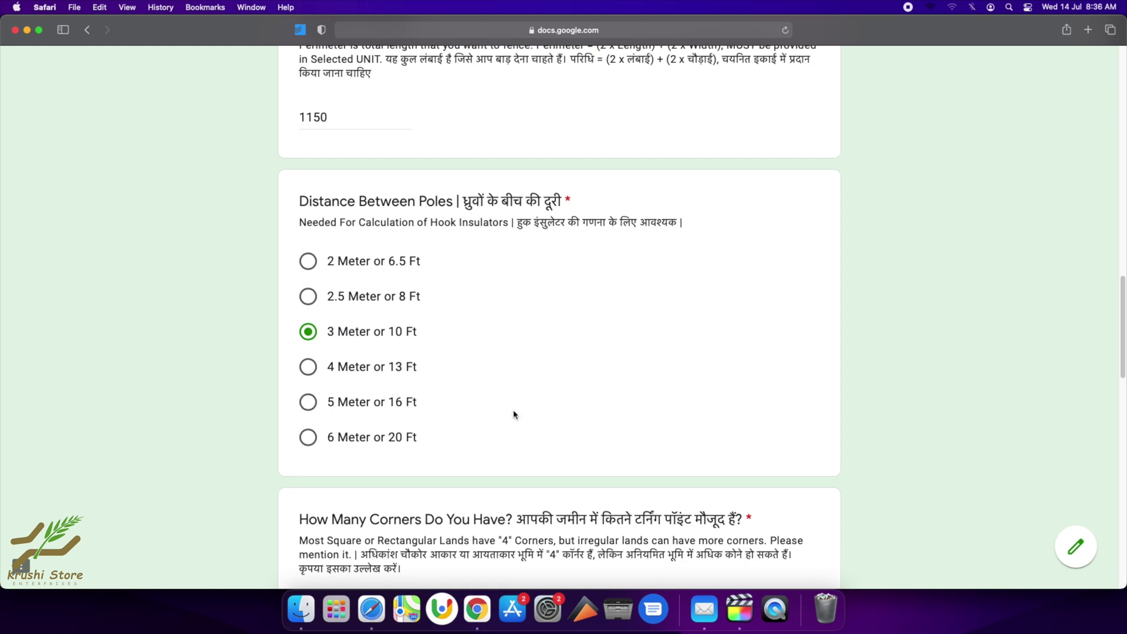
Answer 4 for the number of corners and Yes for fencing wire.
{"action": "scroll", "coordinate": [514, 411], "scroll_direction": "down", "scroll_amount": 5}
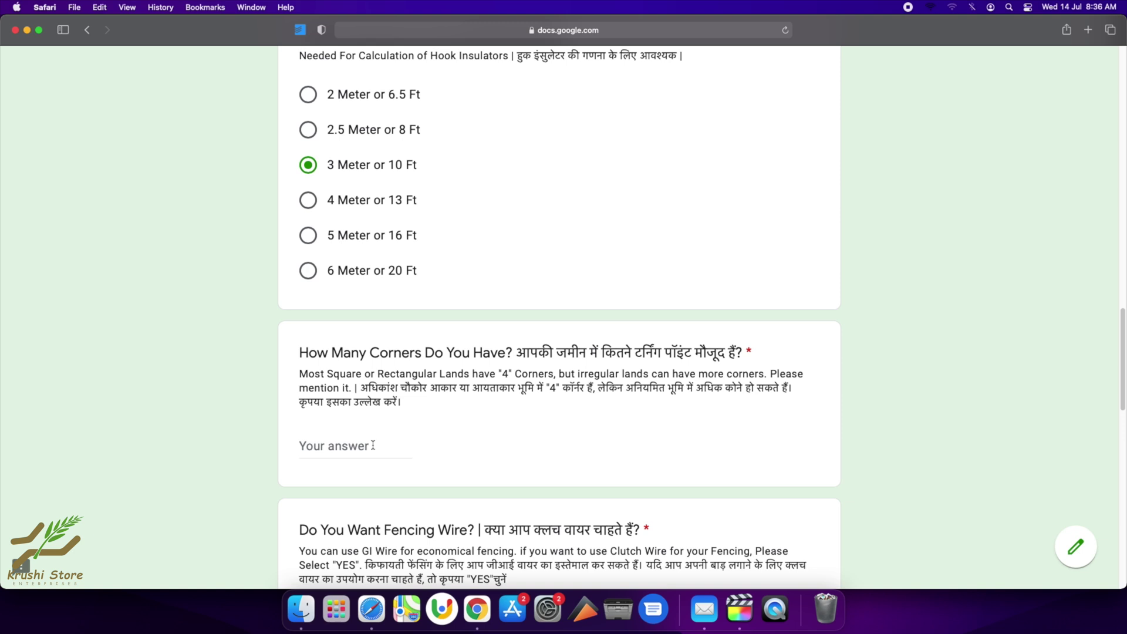
{"action": "left_click", "coordinate": [372, 444]}
{"action": "type", "text": "4"}
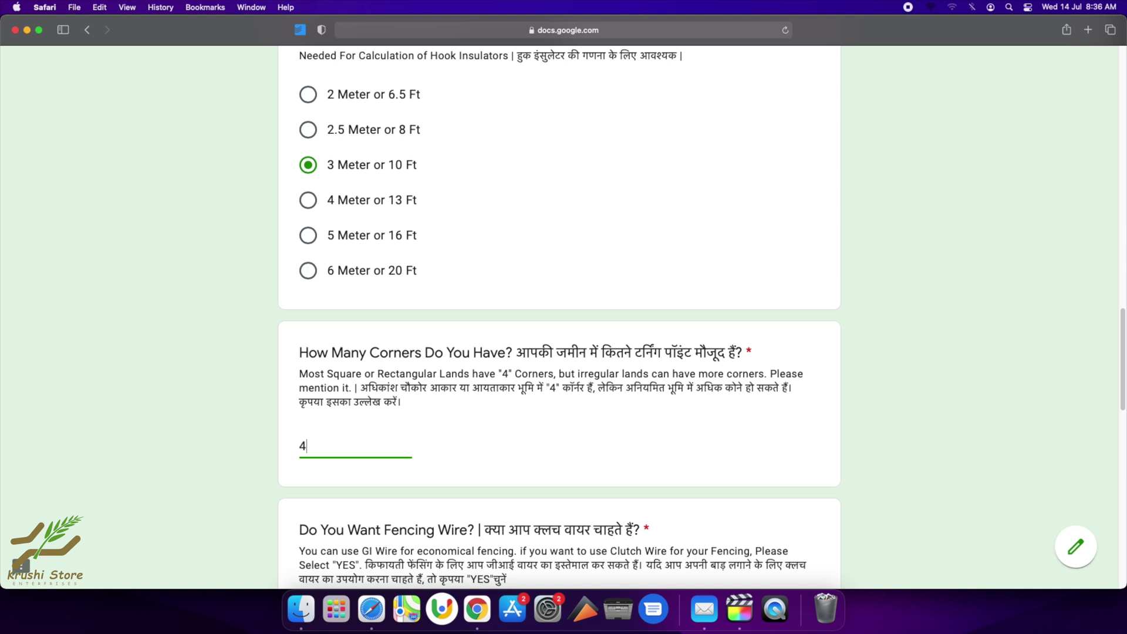
{"action": "scroll", "coordinate": [409, 348], "scroll_direction": "down", "scroll_amount": 5}
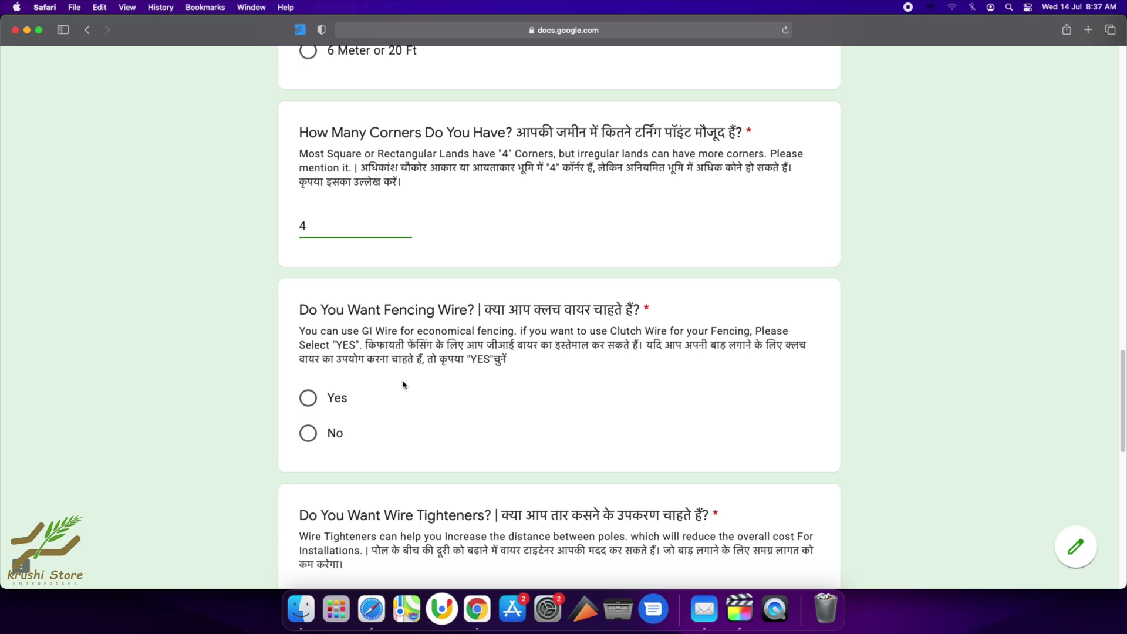
{"action": "left_click", "coordinate": [307, 397]}
{"action": "scroll", "coordinate": [458, 435], "scroll_direction": "down", "scroll_amount": 5}
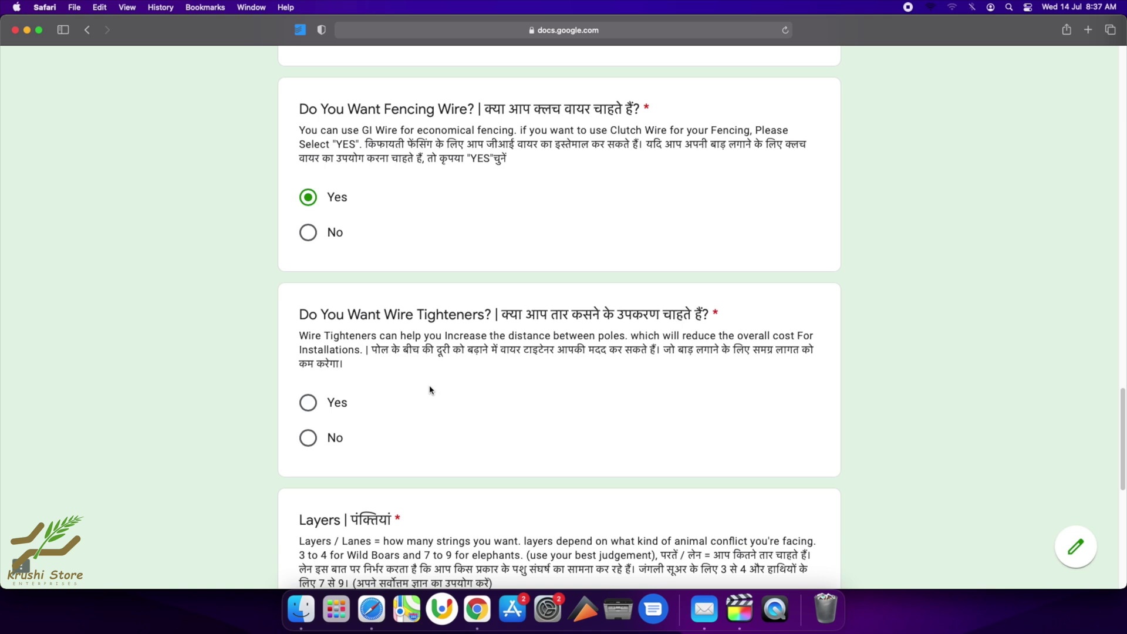
Set the Wire Tighteners answer to Yes.
{"action": "left_click", "coordinate": [309, 404]}
{"action": "left_click", "coordinate": [306, 444]}
{"action": "left_click", "coordinate": [303, 405]}
{"action": "scroll", "coordinate": [453, 443], "scroll_direction": "down", "scroll_amount": 5}
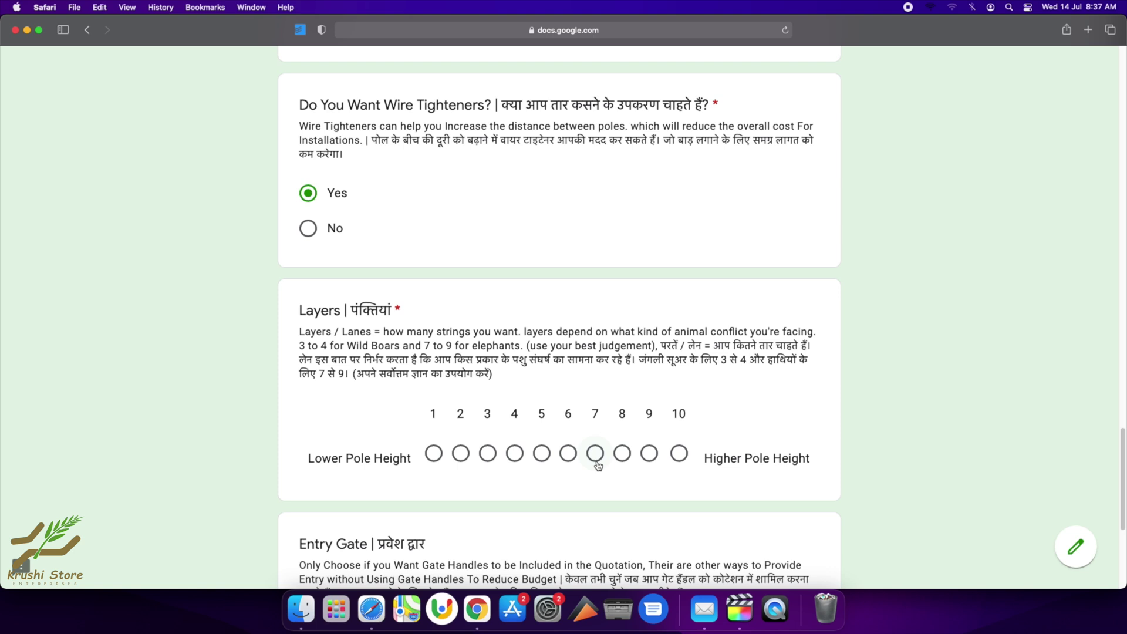
Choose 6 layers of wire and 1 entry gate.
{"action": "left_click", "coordinate": [570, 455]}
{"action": "scroll", "coordinate": [503, 488], "scroll_direction": "down", "scroll_amount": 5}
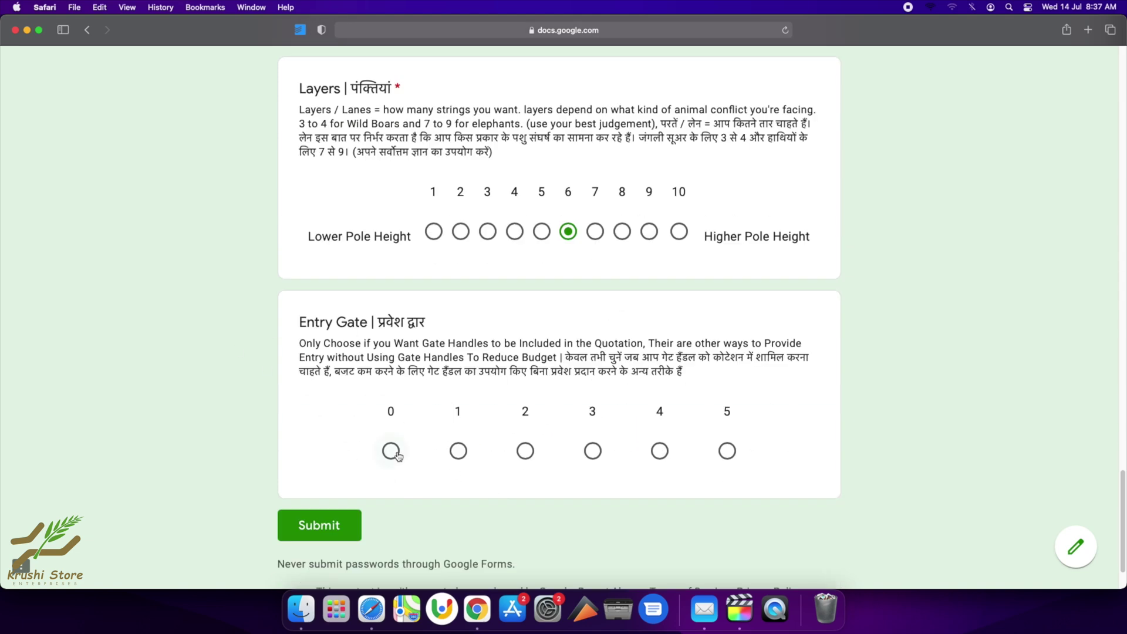
{"action": "left_click", "coordinate": [392, 452]}
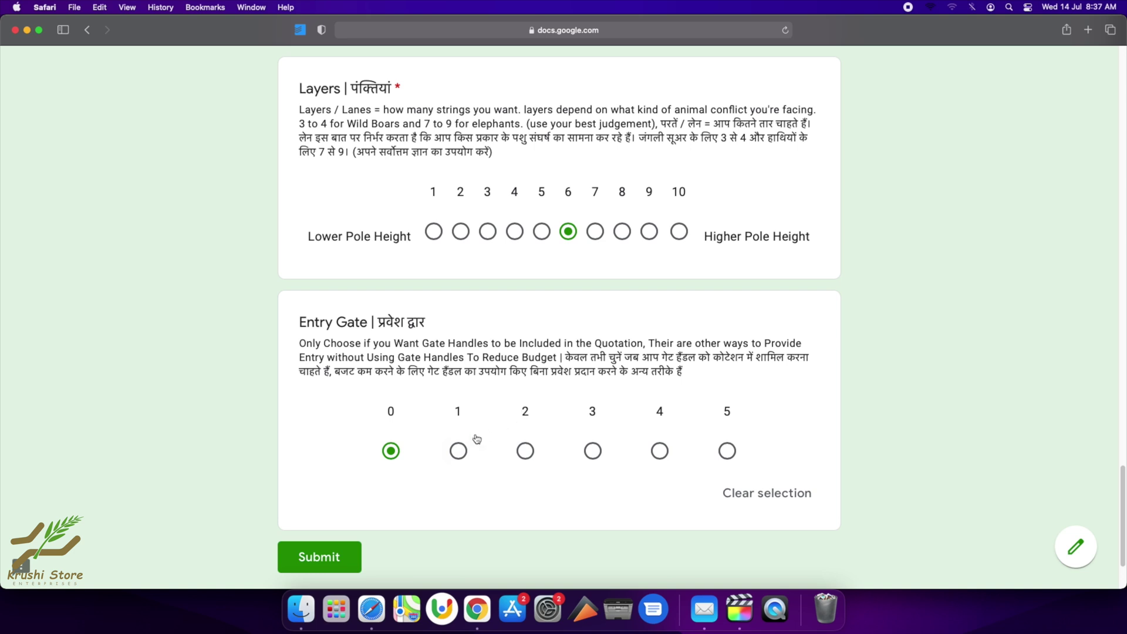
{"action": "left_click", "coordinate": [456, 452]}
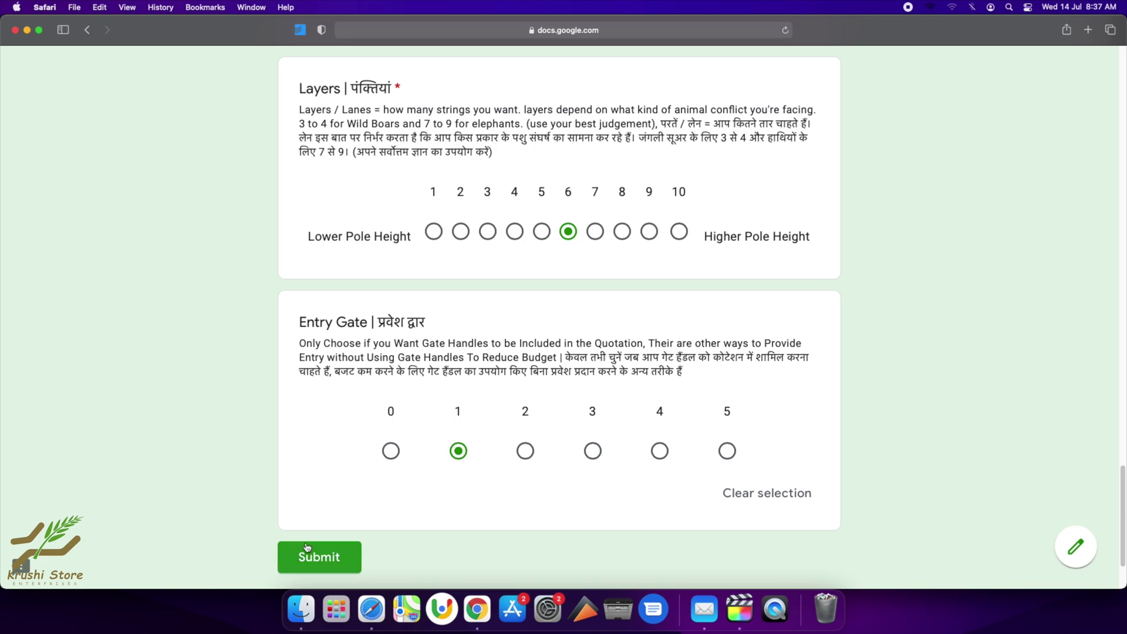
Recheck the answers and submit the CCM Quote form.
{"action": "scroll", "coordinate": [508, 403], "scroll_direction": "up", "scroll_amount": 1}
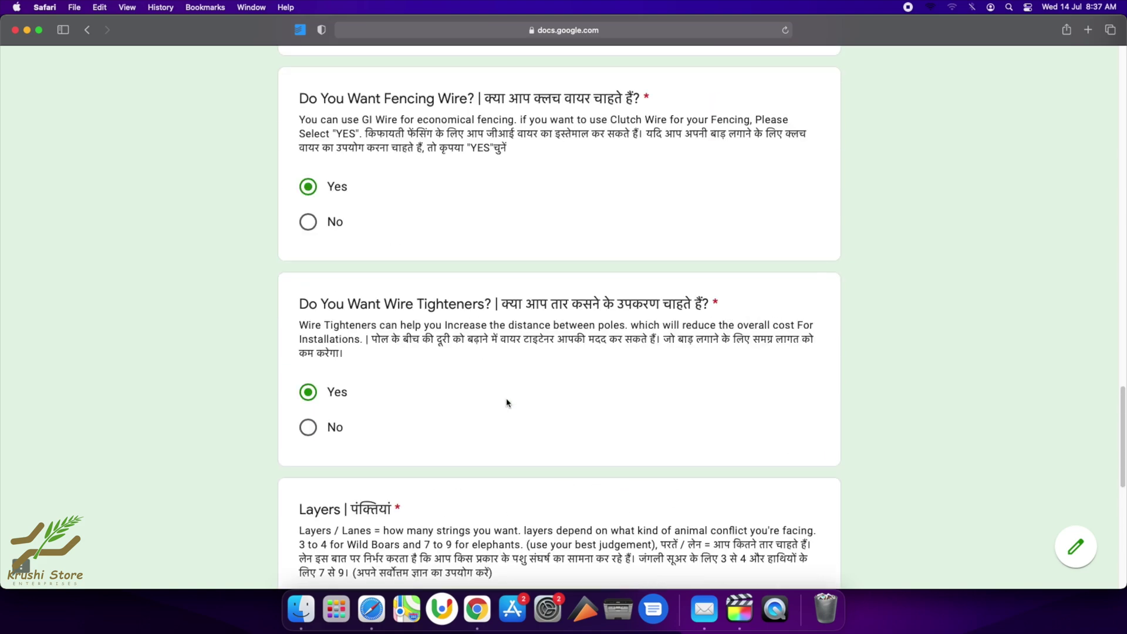
{"action": "scroll", "coordinate": [508, 402], "scroll_direction": "up", "scroll_amount": 20}
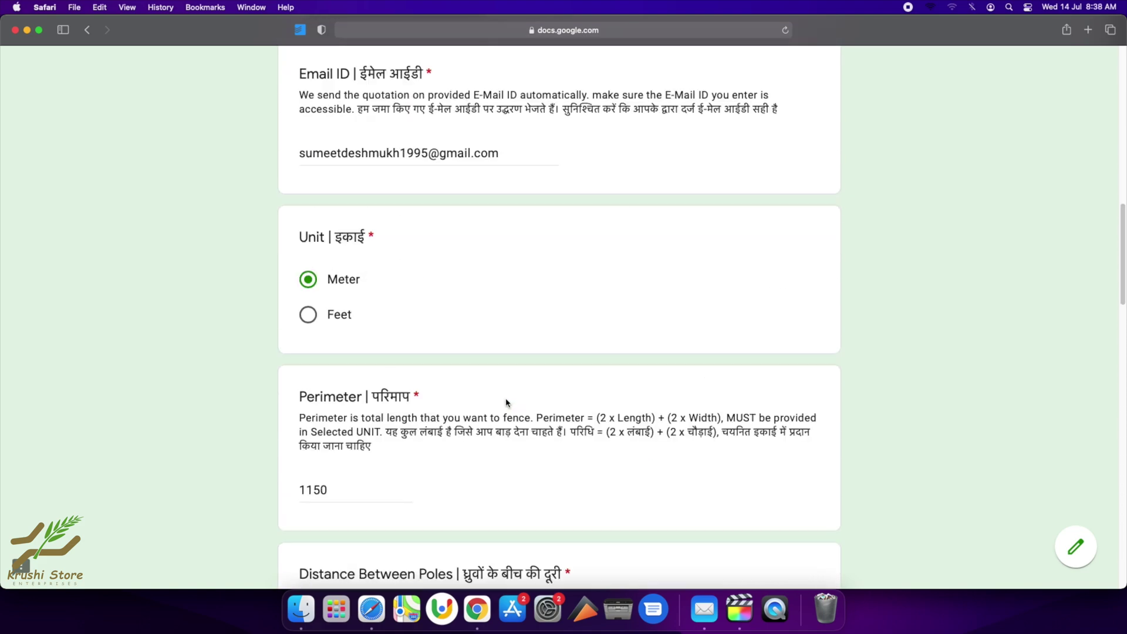
{"action": "scroll", "coordinate": [506, 402], "scroll_direction": "down", "scroll_amount": 8}
{"action": "scroll", "coordinate": [505, 402], "scroll_direction": "up", "scroll_amount": 15}
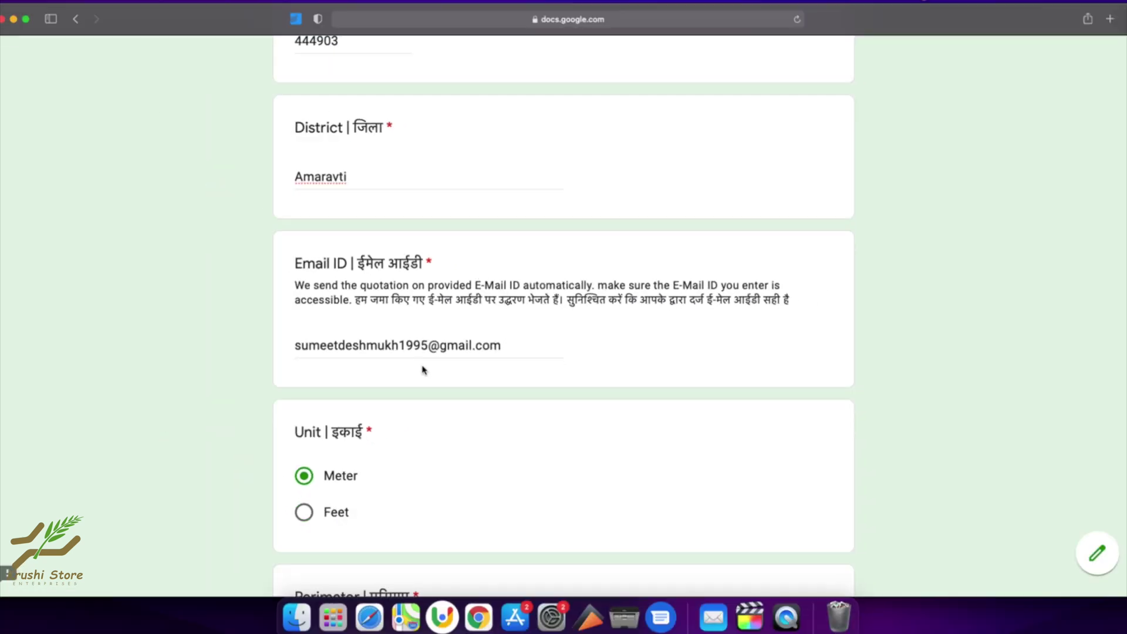
{"action": "scroll", "coordinate": [421, 387], "scroll_direction": "up", "scroll_amount": 12}
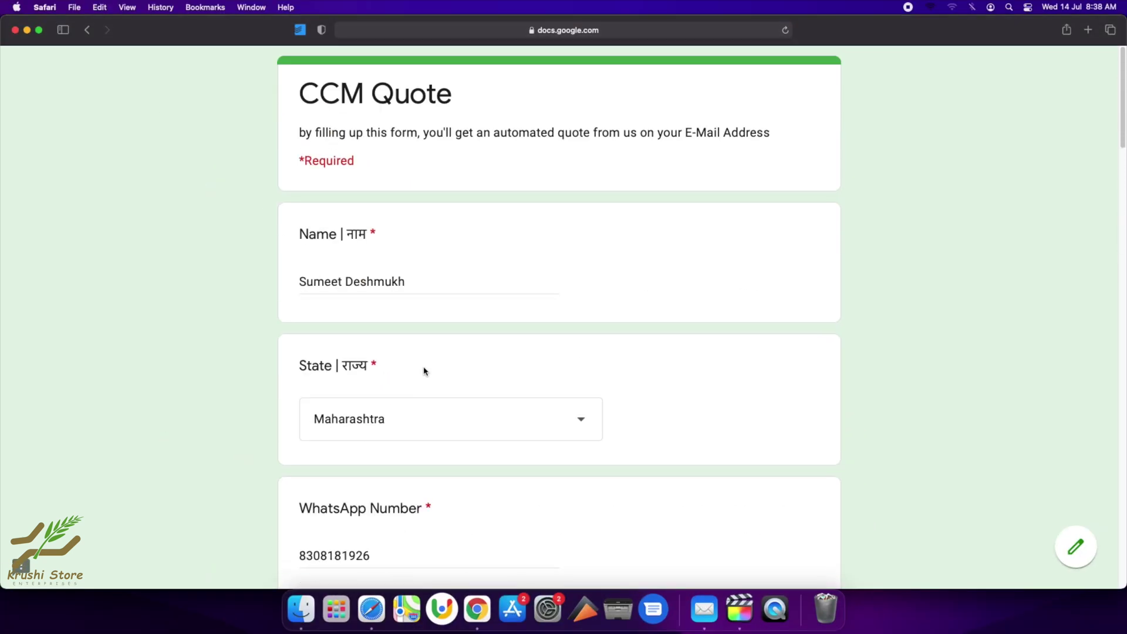
{"action": "scroll", "coordinate": [424, 371], "scroll_direction": "down", "scroll_amount": 10}
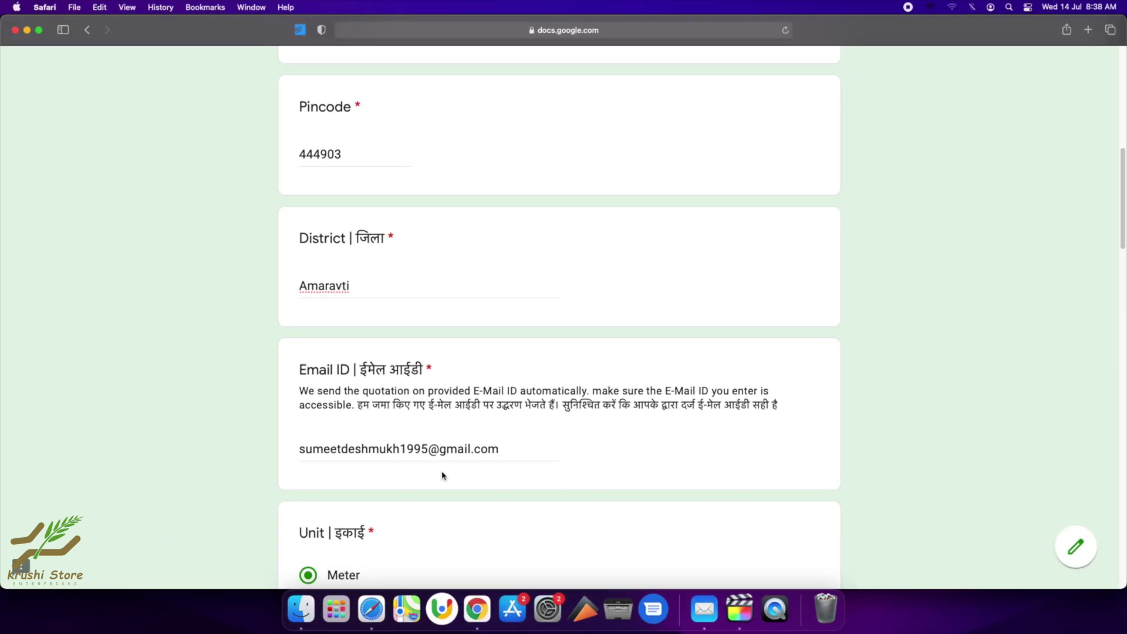
{"action": "scroll", "coordinate": [441, 470], "scroll_direction": "down", "scroll_amount": 20}
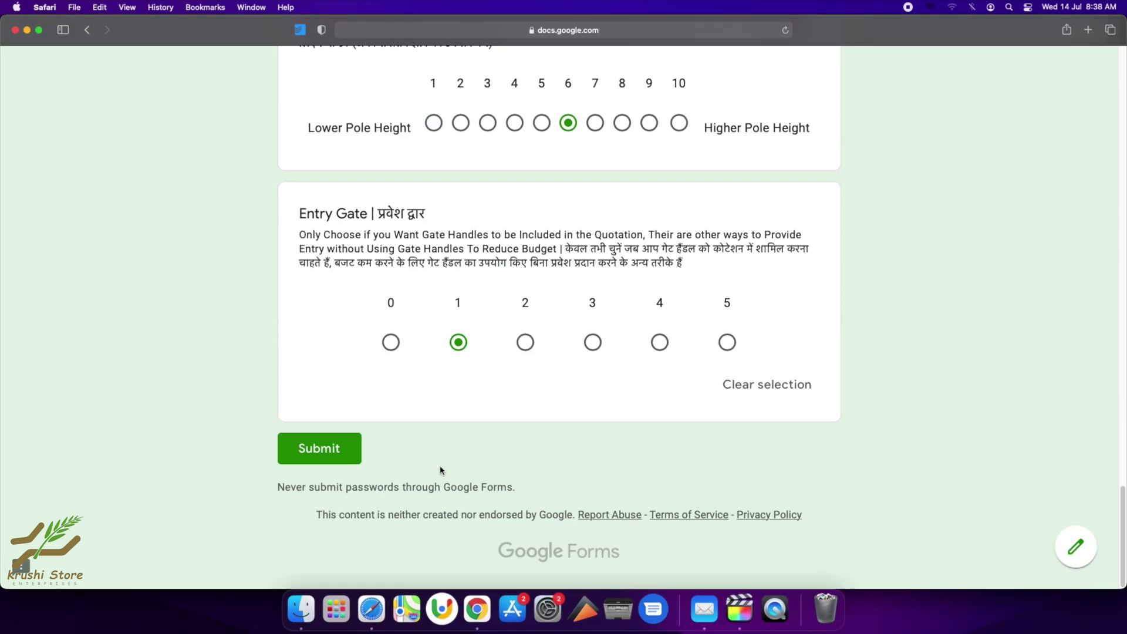
{"action": "left_click", "coordinate": [332, 463]}
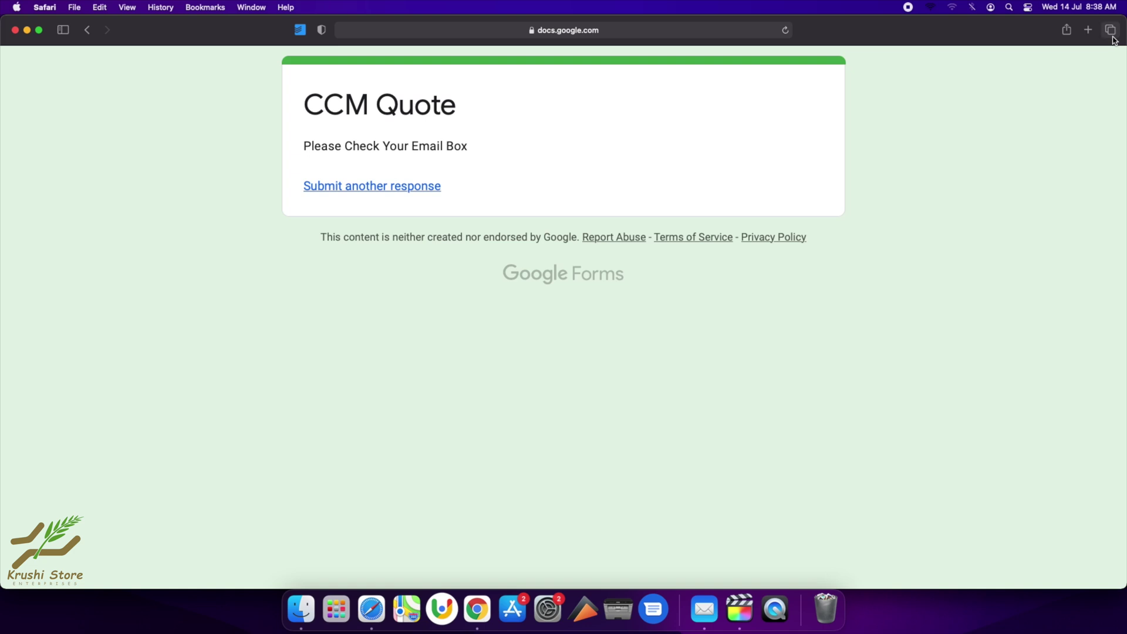
Open gmail.com in a new Safari tab.
{"action": "left_click", "coordinate": [1109, 30]}
{"action": "left_click", "coordinate": [819, 197]}
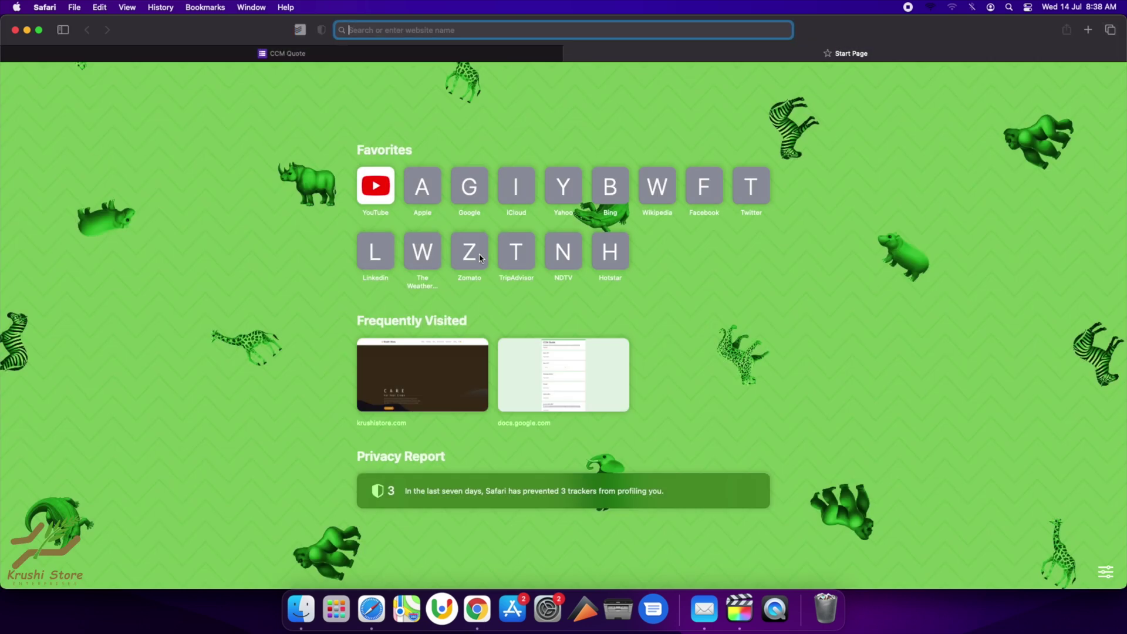
{"action": "type", "text": "gmail.co"}
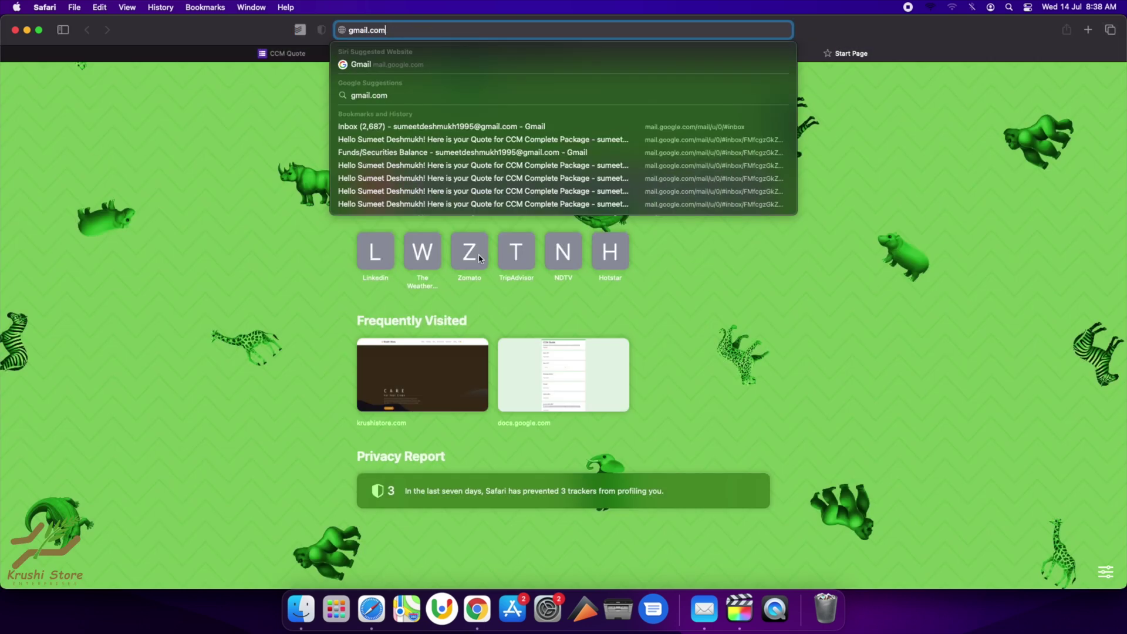
{"action": "type", "text": "m"}
{"action": "key", "text": "Return"}
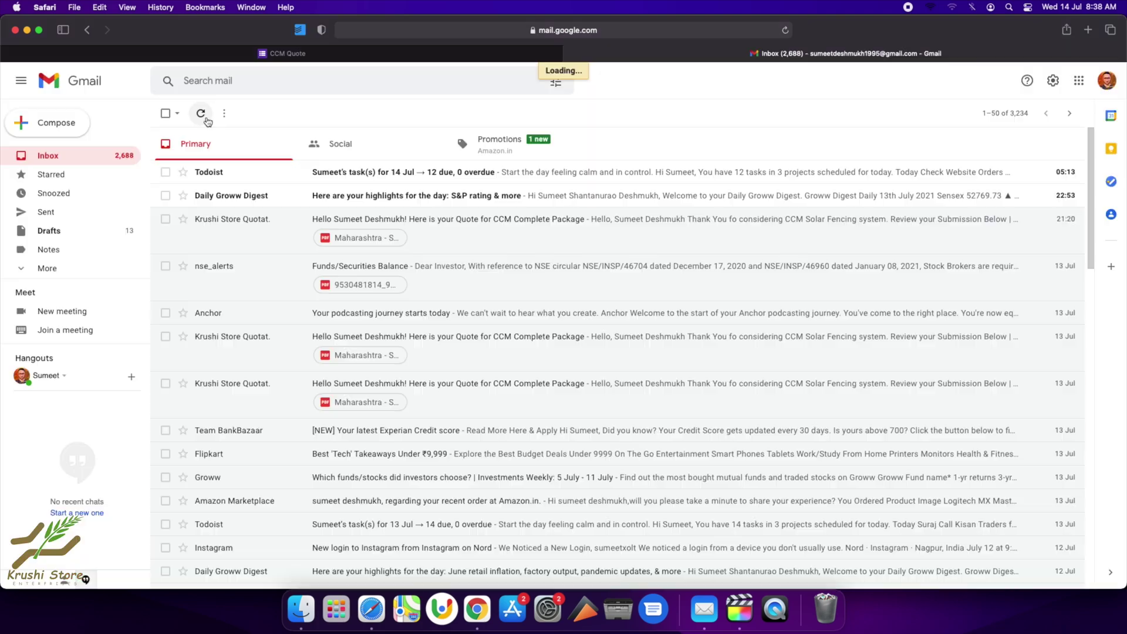
{"action": "left_click", "coordinate": [201, 113]}
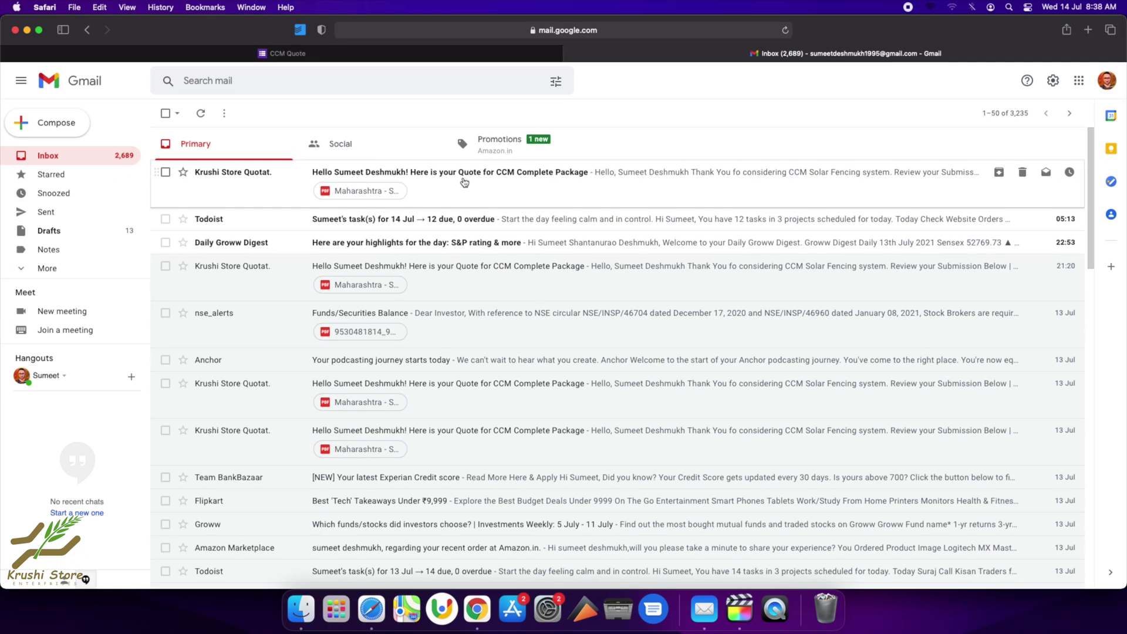
Open the latest Krushi Store Quotation email and view its PDF attachment.
{"action": "left_click", "coordinate": [578, 170]}
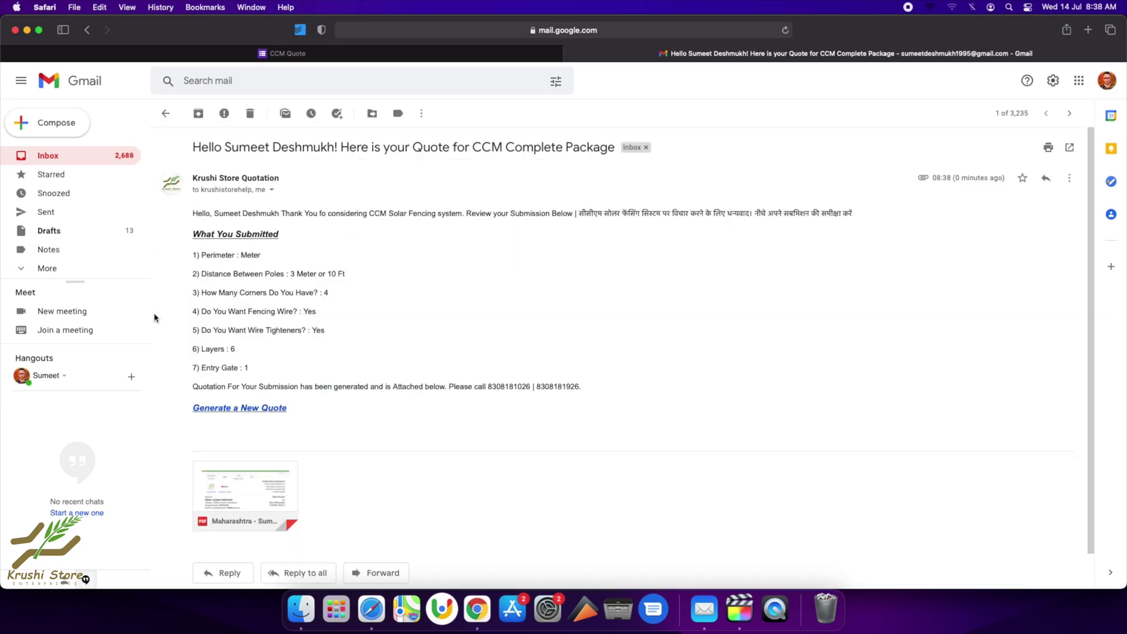
{"action": "scroll", "coordinate": [311, 412], "scroll_direction": "down", "scroll_amount": 1}
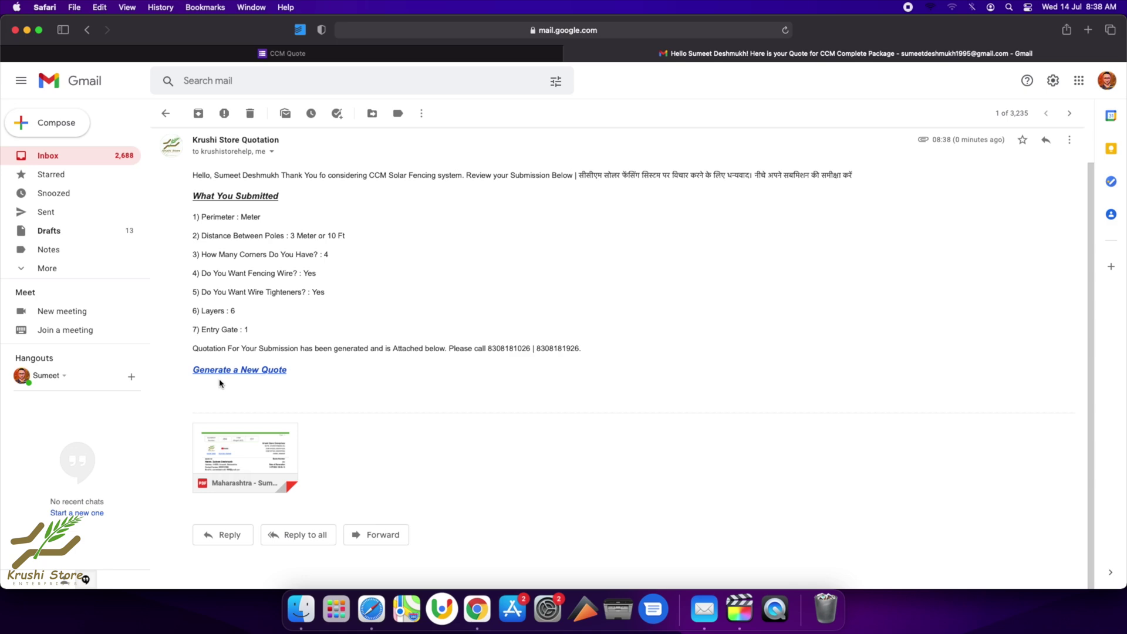
{"action": "mouse_move", "coordinate": [248, 453]}
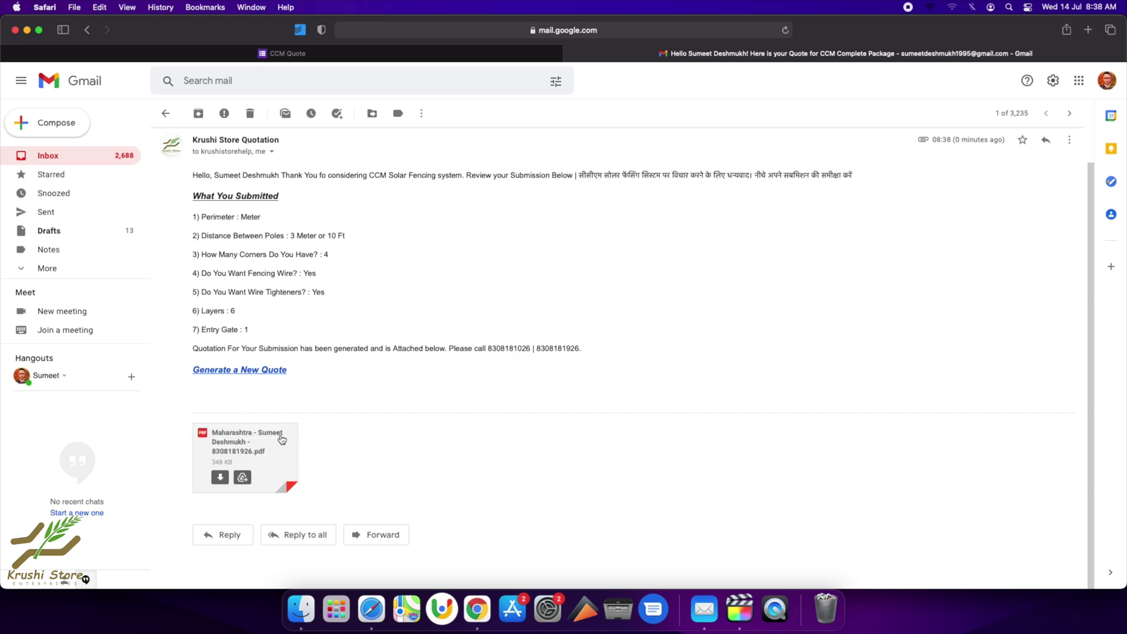
Open the quote PDF and check quotation number 284 at the top of page 1.
{"action": "left_click", "coordinate": [273, 451]}
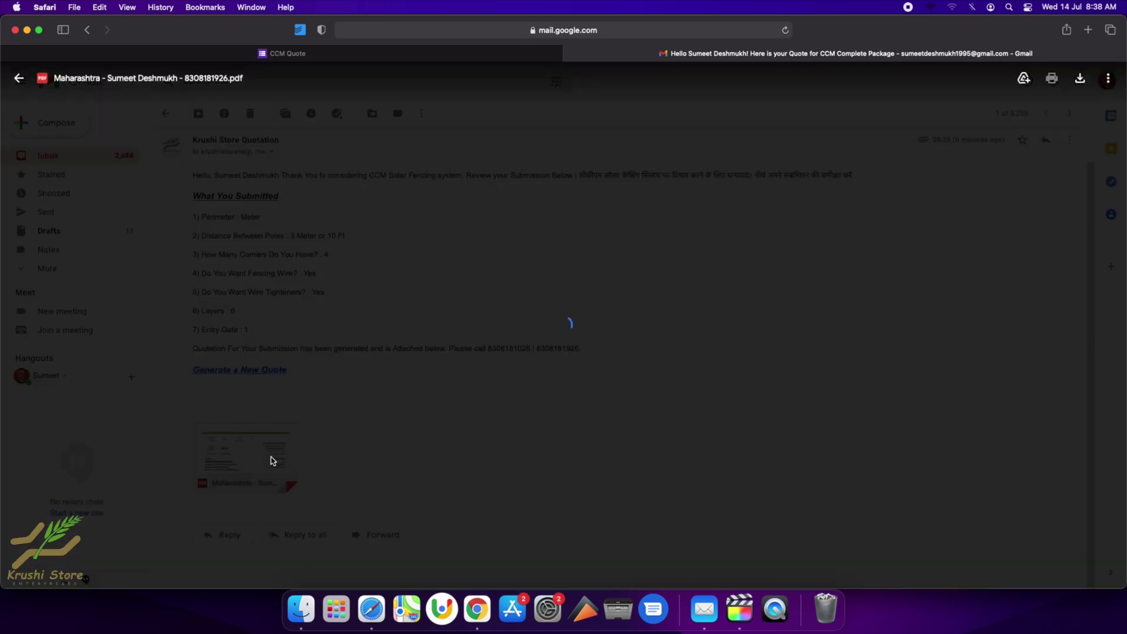
{"action": "scroll", "coordinate": [592, 431], "scroll_direction": "down", "scroll_amount": 20}
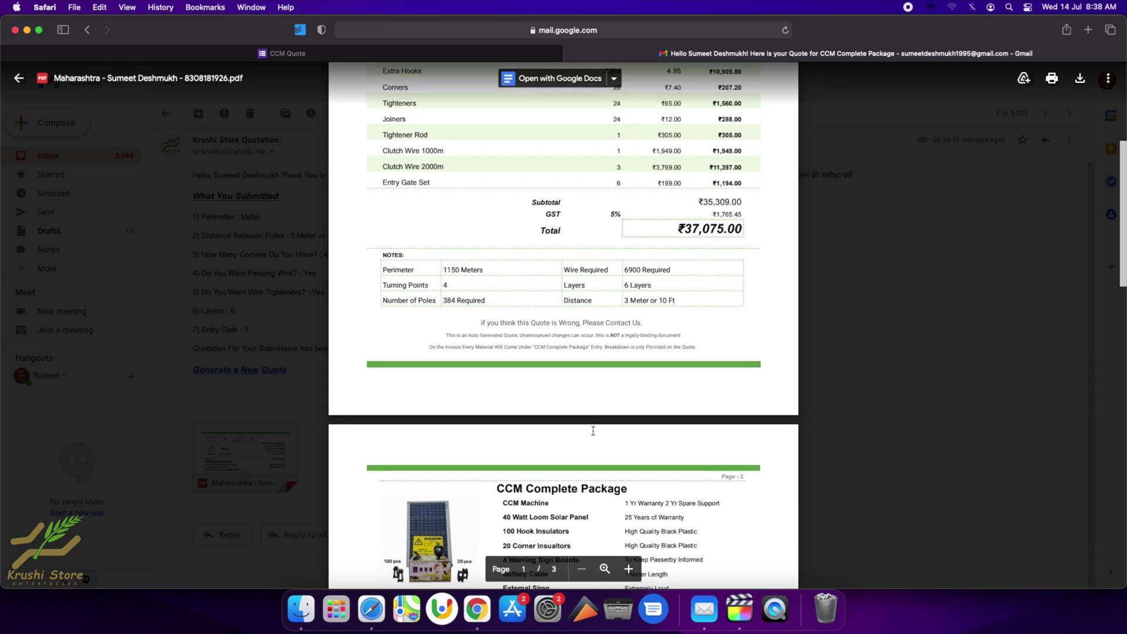
{"action": "key", "text": "Home"}
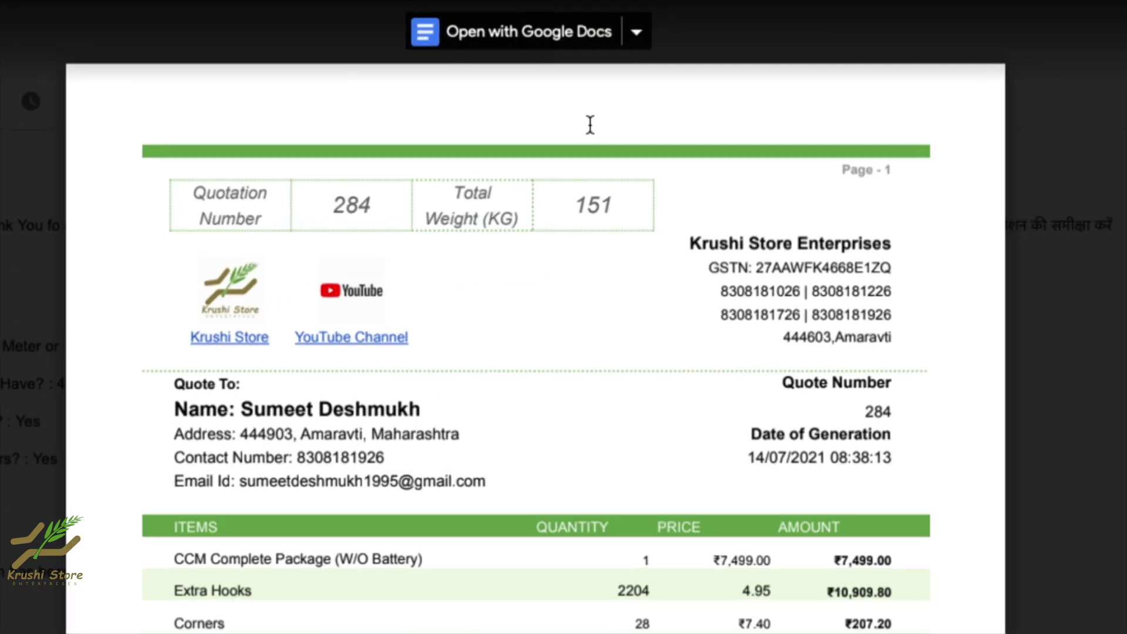
{"action": "double_click", "coordinate": [335, 207]}
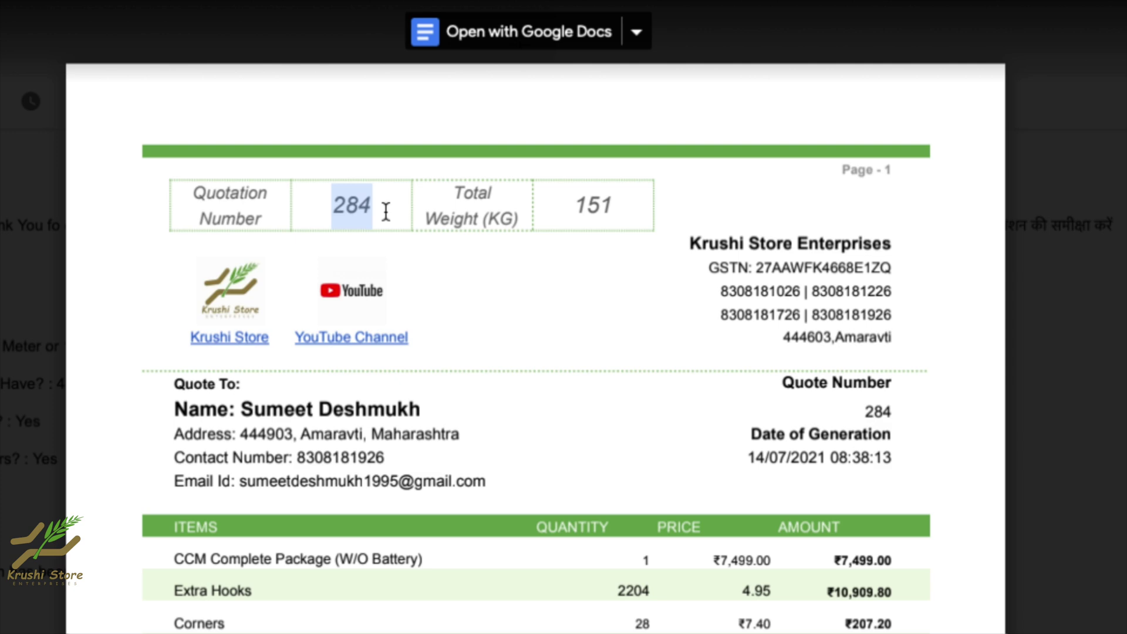
{"action": "left_click", "coordinate": [330, 218]}
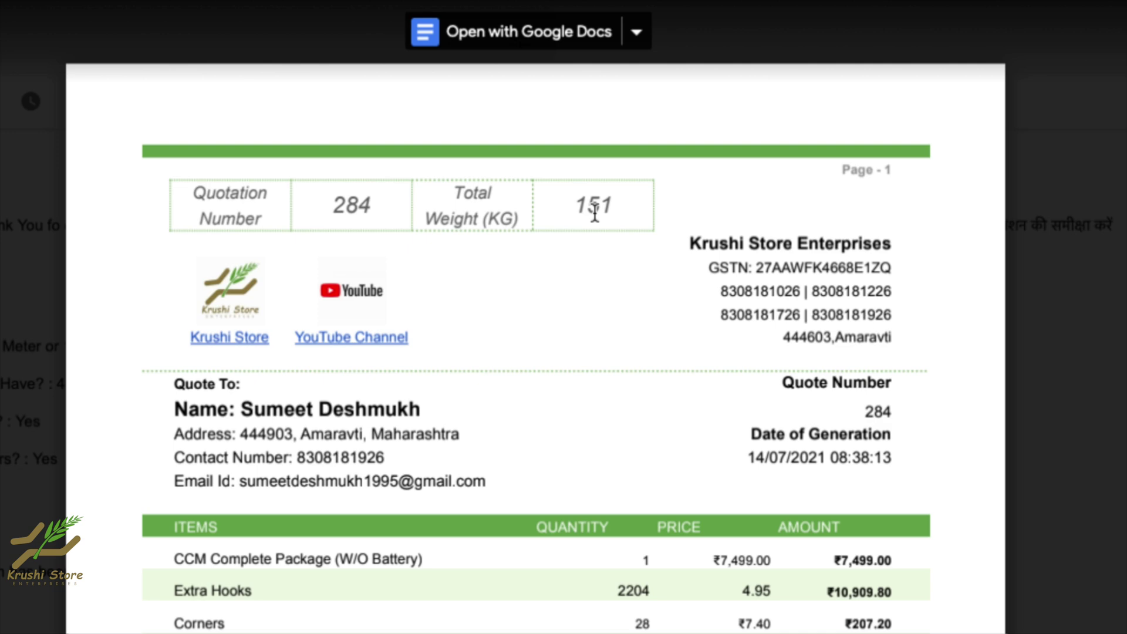
Review the items table down to the ₹37,075.00 total including 5% GST.
{"action": "scroll", "coordinate": [515, 351], "scroll_direction": "down", "scroll_amount": 1}
{"action": "scroll", "coordinate": [514, 350], "scroll_direction": "down", "scroll_amount": 4}
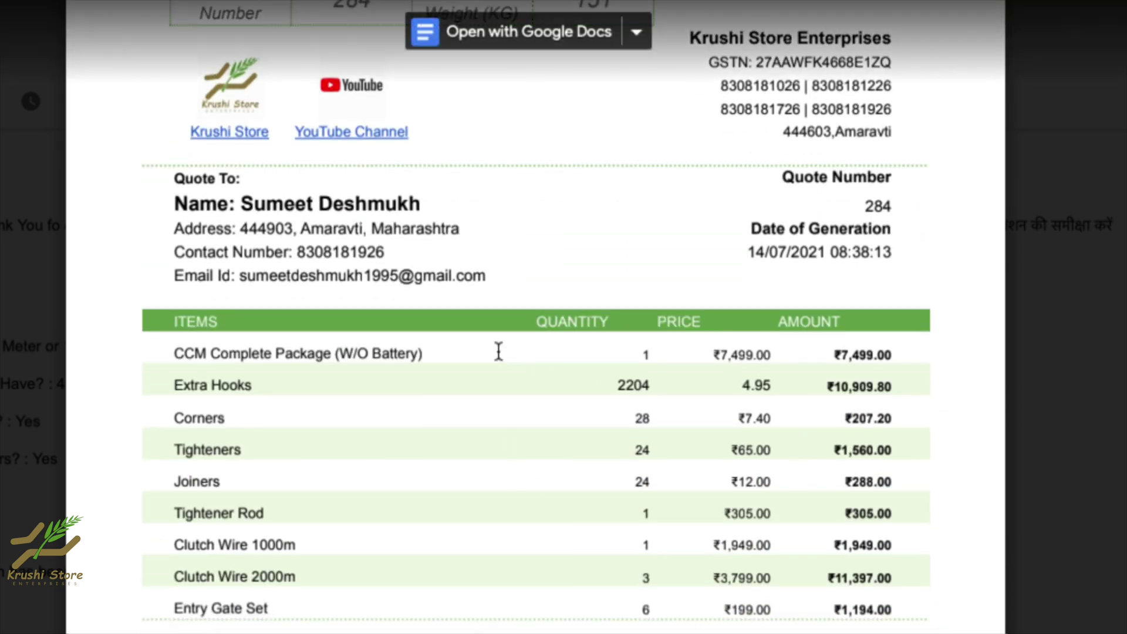
{"action": "scroll", "coordinate": [498, 350], "scroll_direction": "down", "scroll_amount": 1}
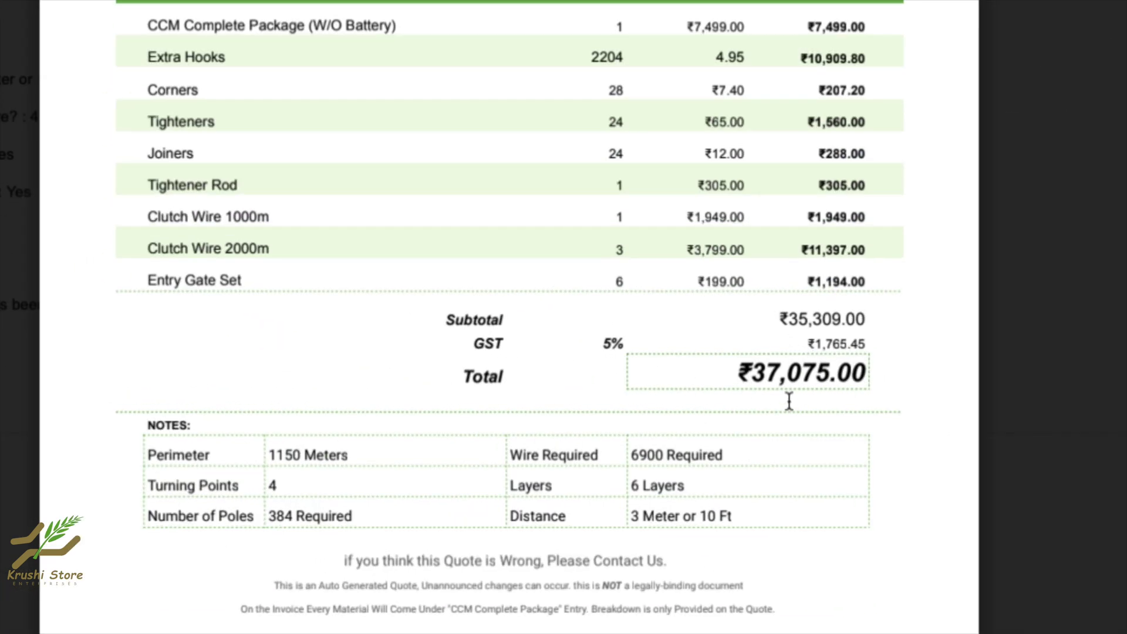
{"action": "left_click_drag", "start_coordinate": [732, 369], "coordinate": [883, 378]}
{"action": "left_click", "coordinate": [656, 498]}
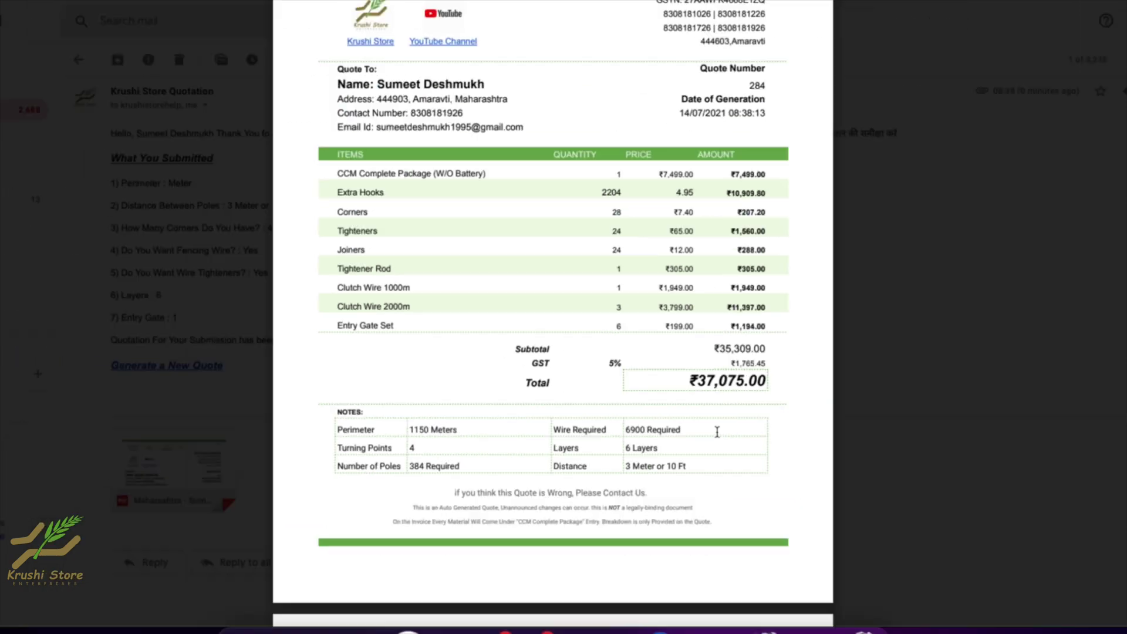
Read through page 2's package contents to page 3's delivery charges and payment details.
{"action": "scroll", "coordinate": [680, 193], "scroll_direction": "down", "scroll_amount": 10}
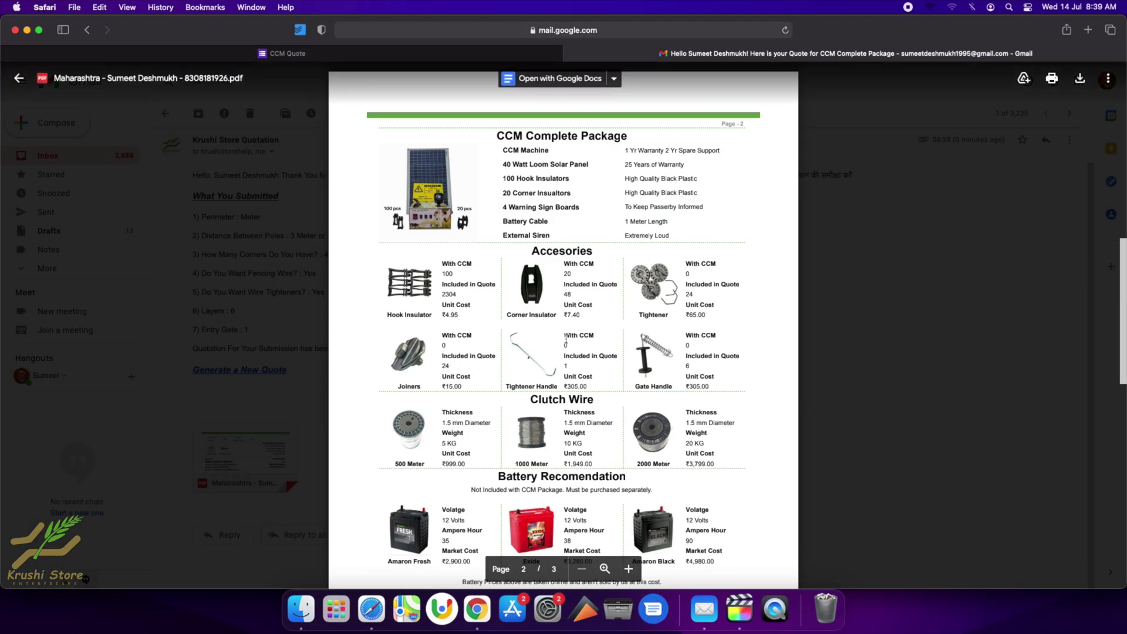
{"action": "scroll", "coordinate": [658, 376], "scroll_direction": "down", "scroll_amount": 10}
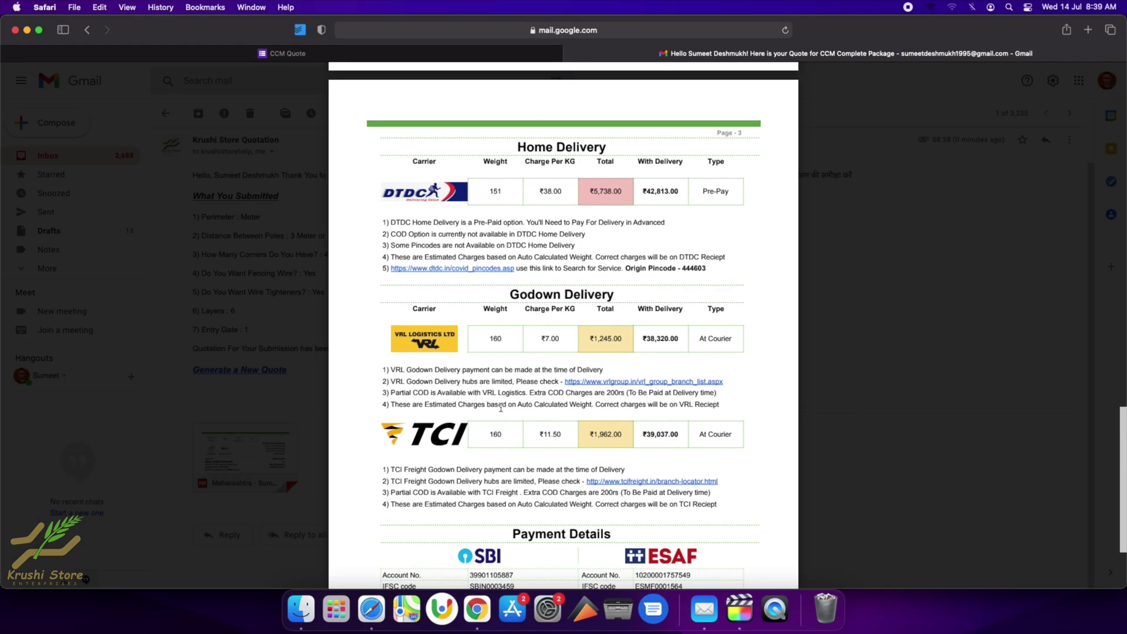
{"action": "scroll", "coordinate": [500, 407], "scroll_direction": "down", "scroll_amount": 5}
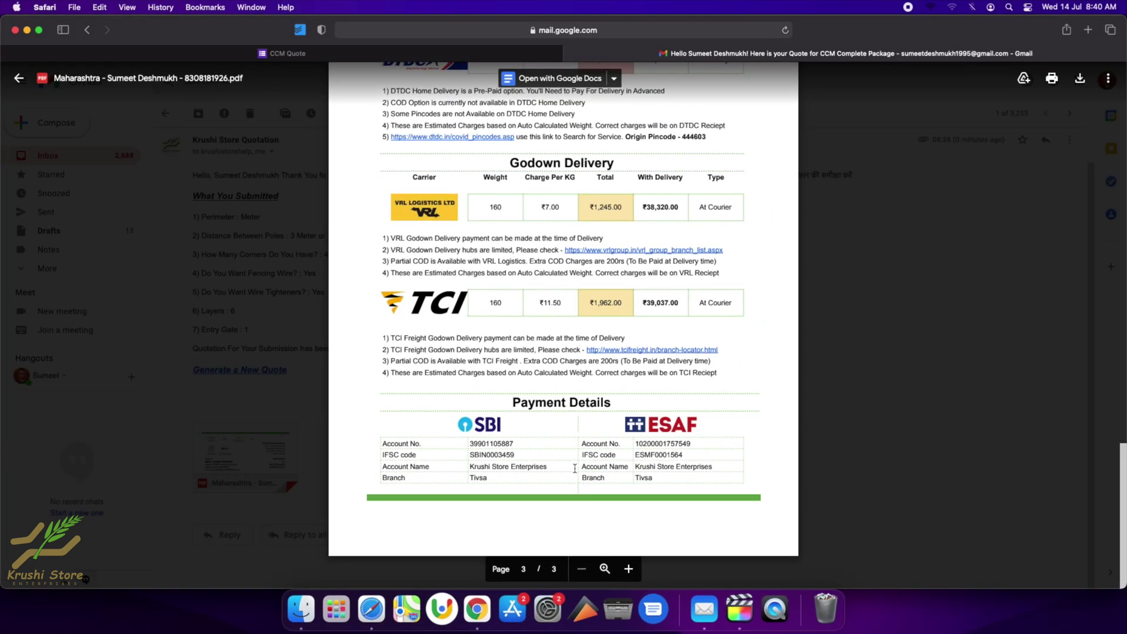
{"action": "scroll", "coordinate": [655, 450], "scroll_direction": "up", "scroll_amount": 10}
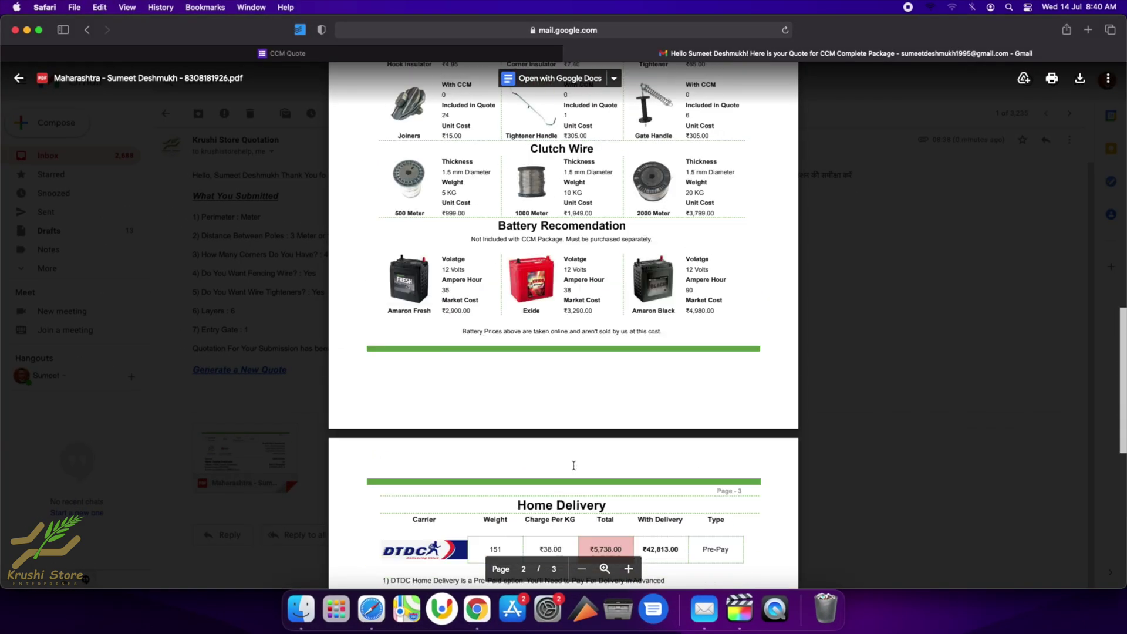
{"action": "scroll", "coordinate": [573, 465], "scroll_direction": "down", "scroll_amount": 10}
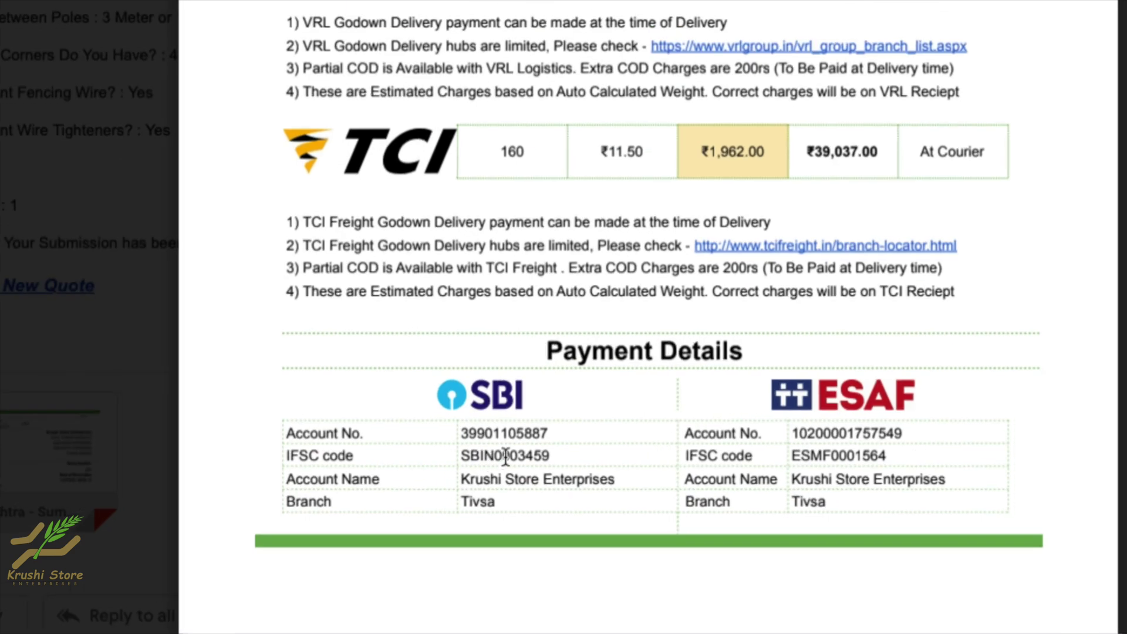